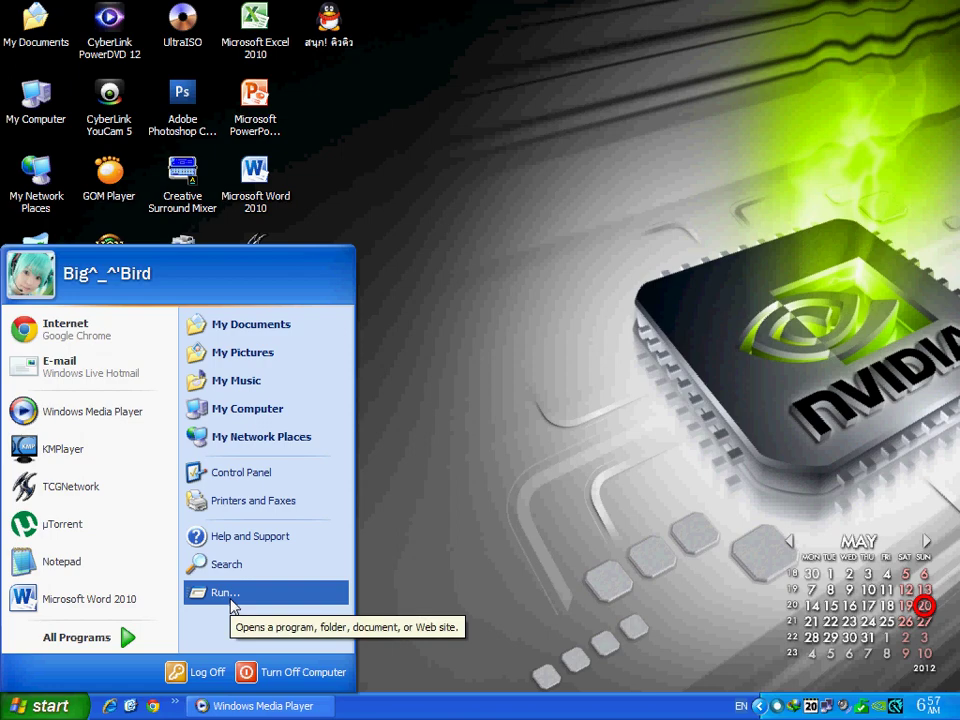
- Open a Command Prompt window by running cmd
left_click(226, 593)
type("cmd")
left_click_drag(197, 625, 81, 627)
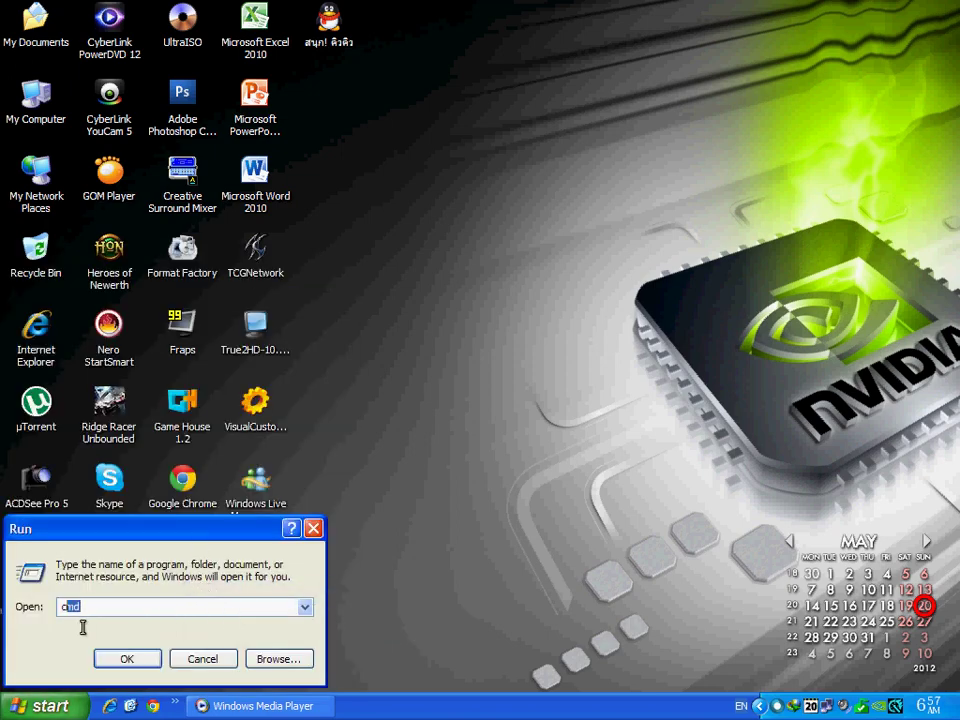
type("cmd")
key("Return")
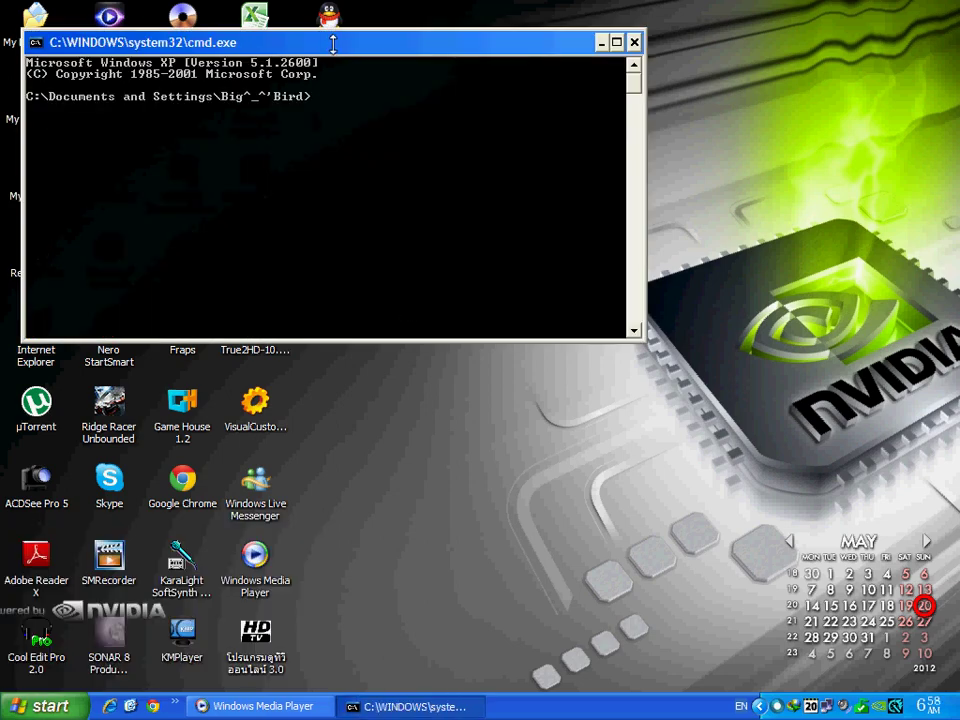
- Run ipconfig from the C: root to look up the computer's IP address and gateway, and exit the Command Prompt
left_click_drag(332, 39, 505, 177)
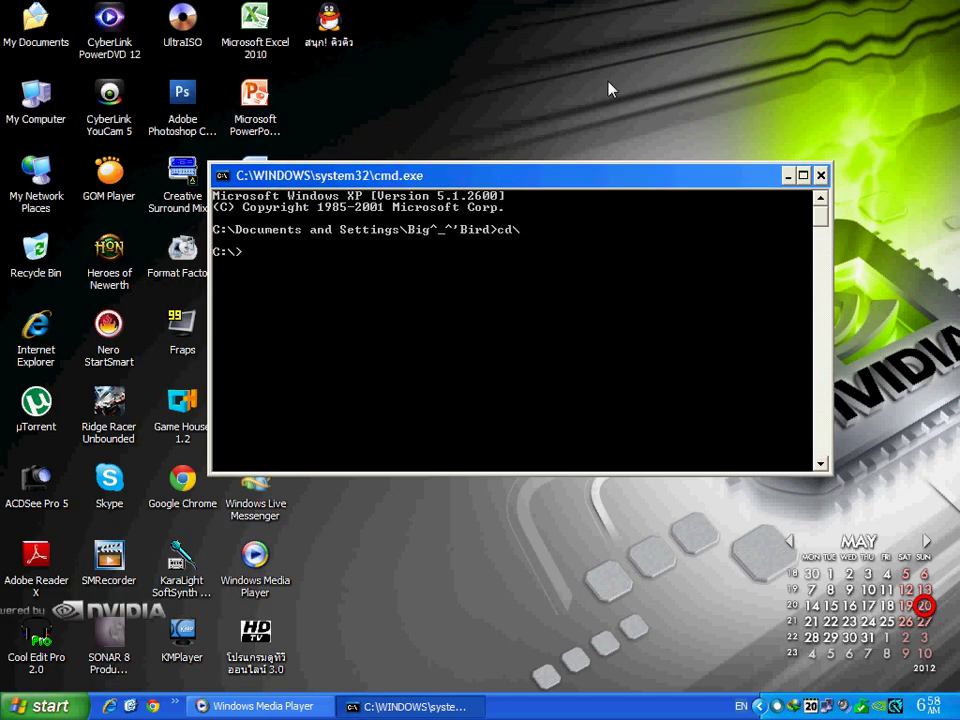
key("Return")
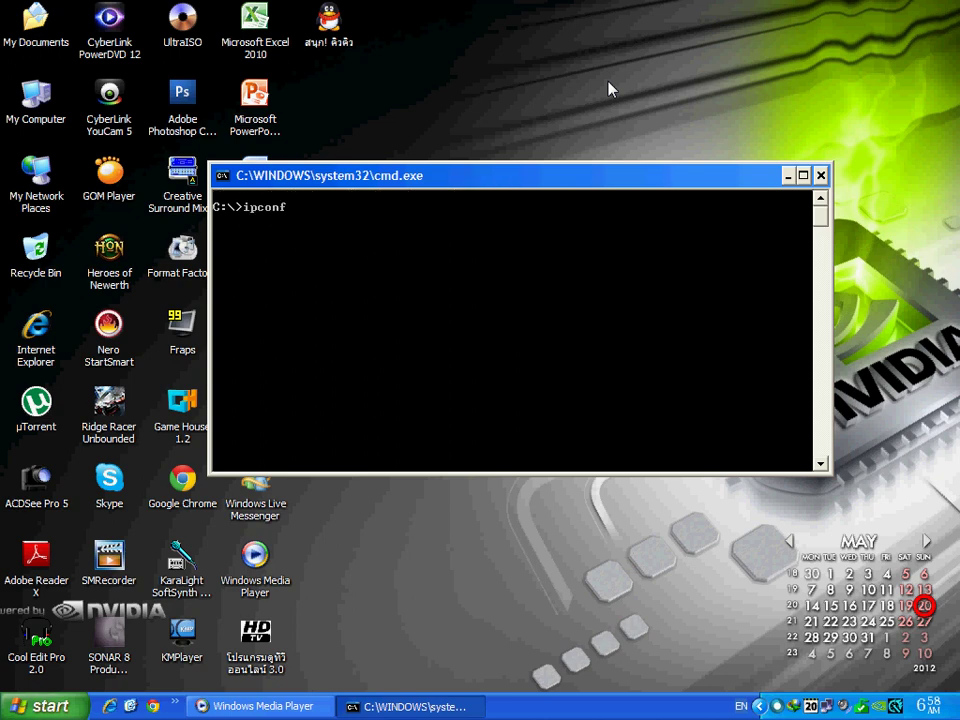
type("ipconfig")
key("Return")
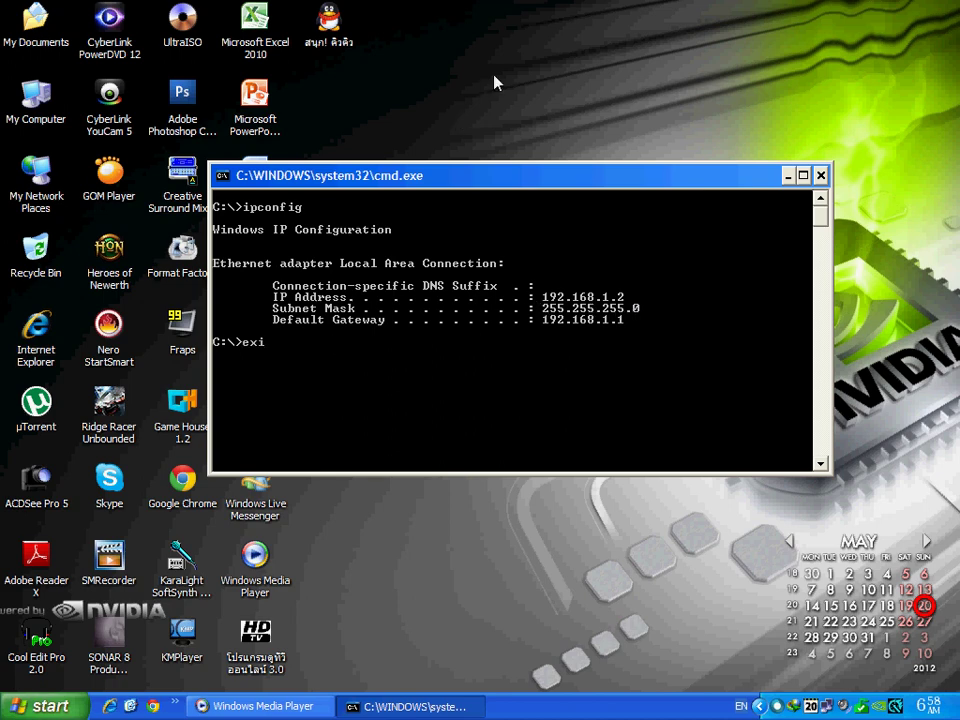
key("Return")
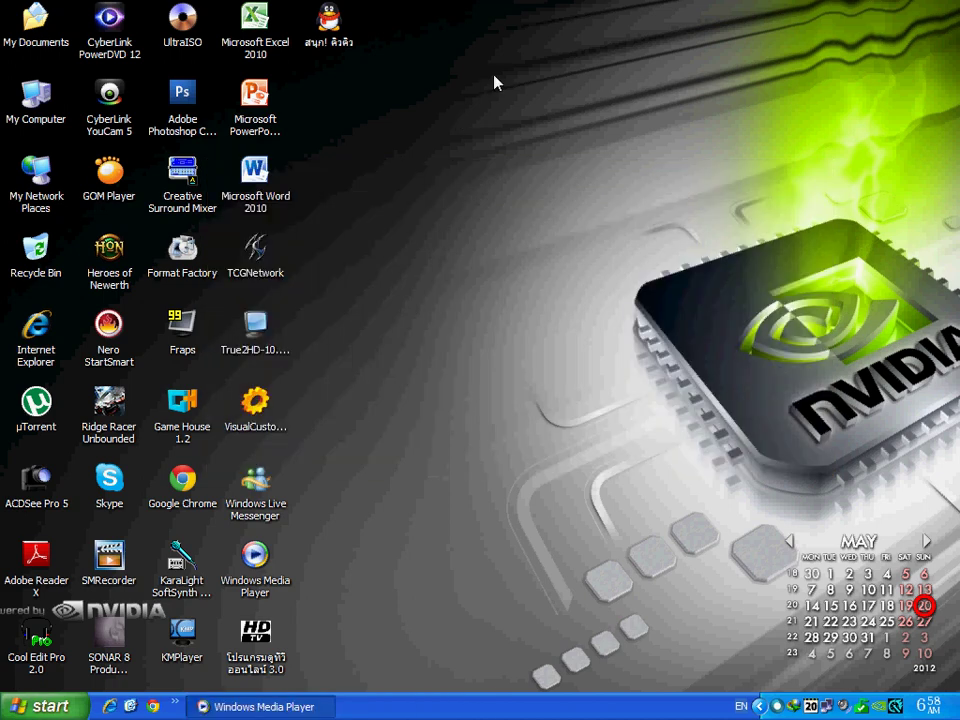
- Switch to Internet Explorer and go to the router's address, 192.168.1.1
right_click(411, 154)
left_click(433, 180)
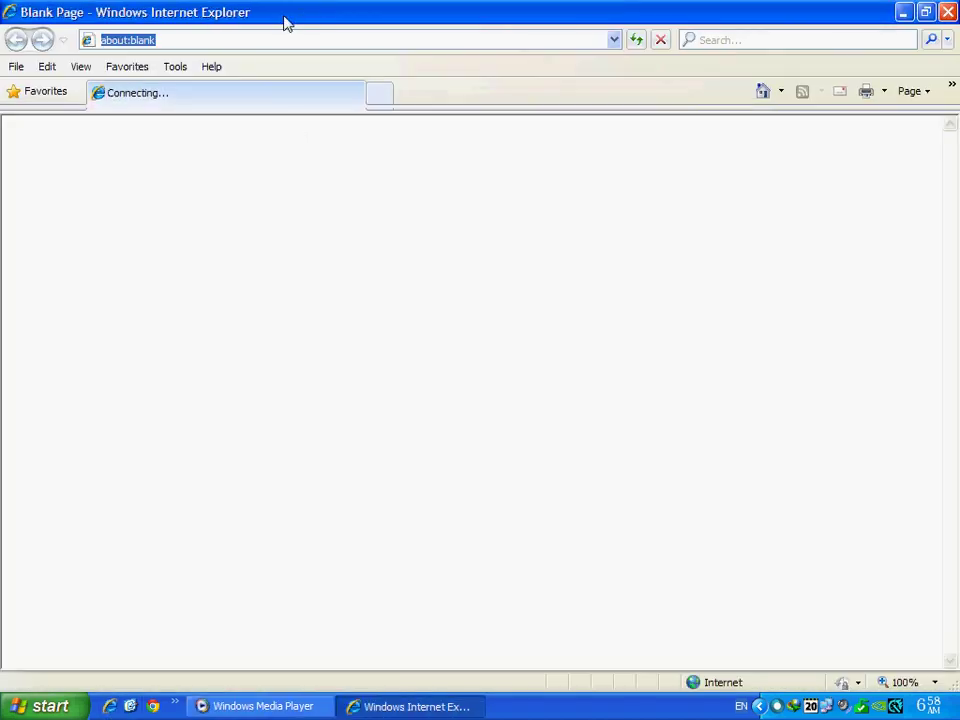
key("alt+d")
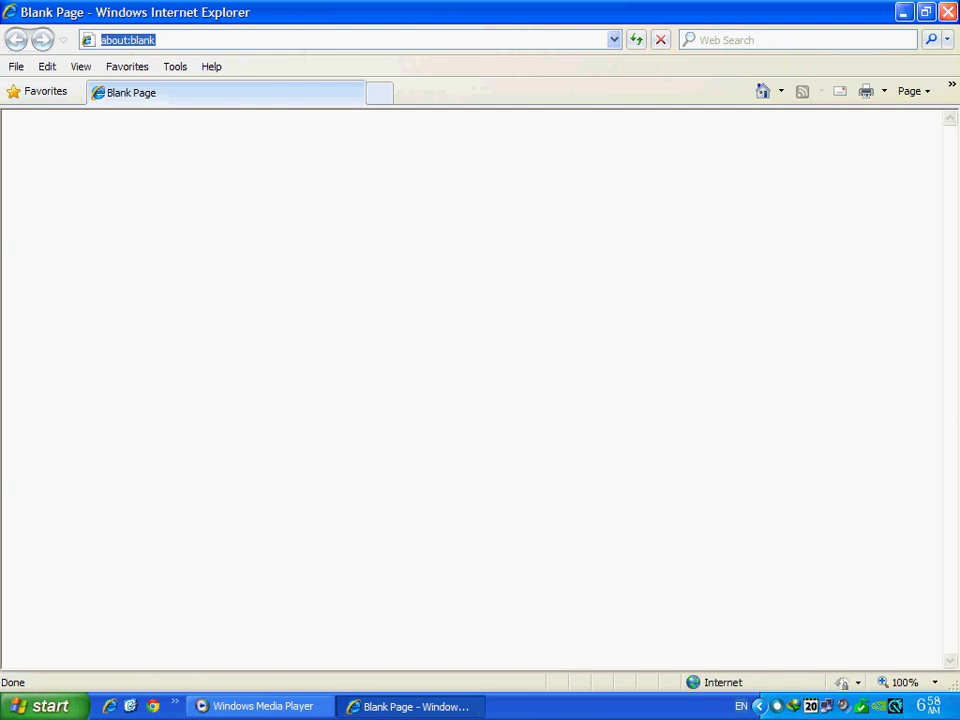
type("192.16")
key("BackSpace")
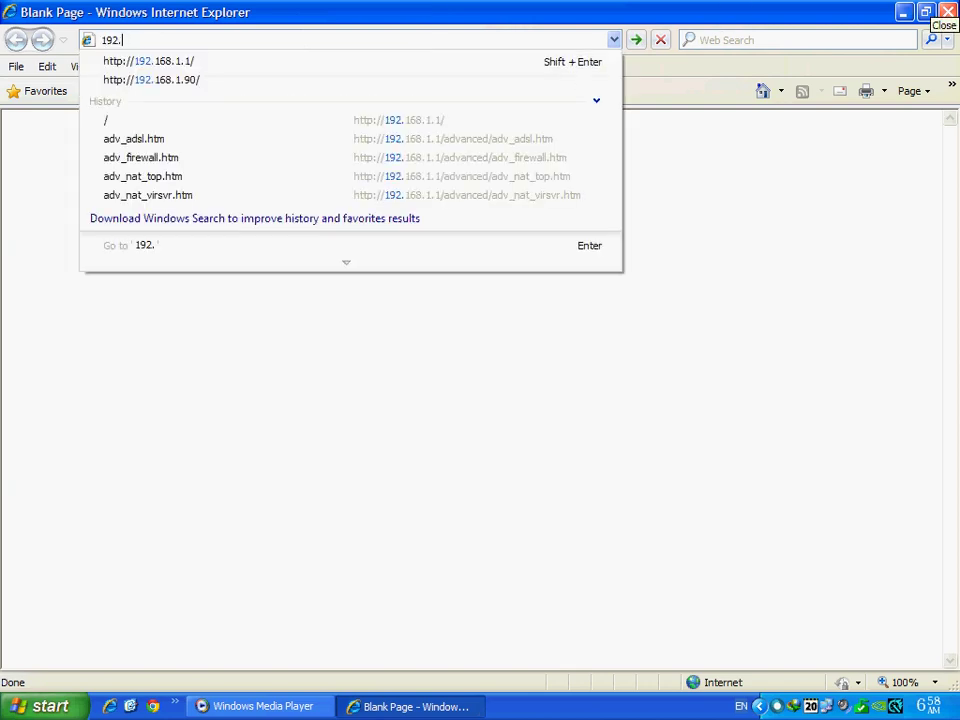
type("168.1.1")
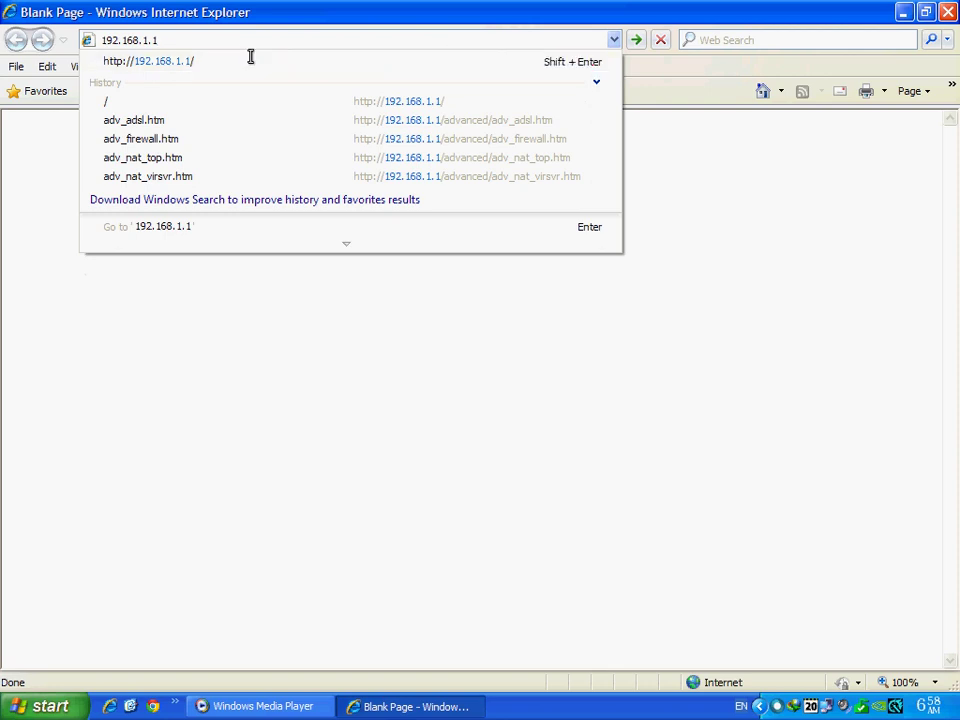
key("Return")
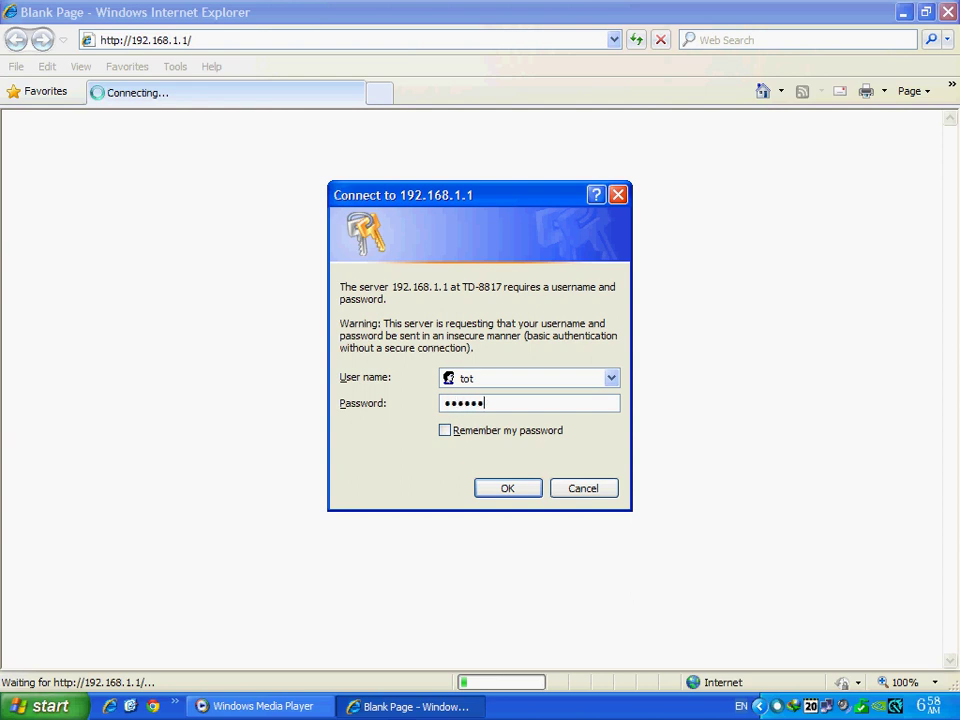
- Log in to the router with the user name and password, and skip the Quick Start PPPoE settings
left_click(506, 486)
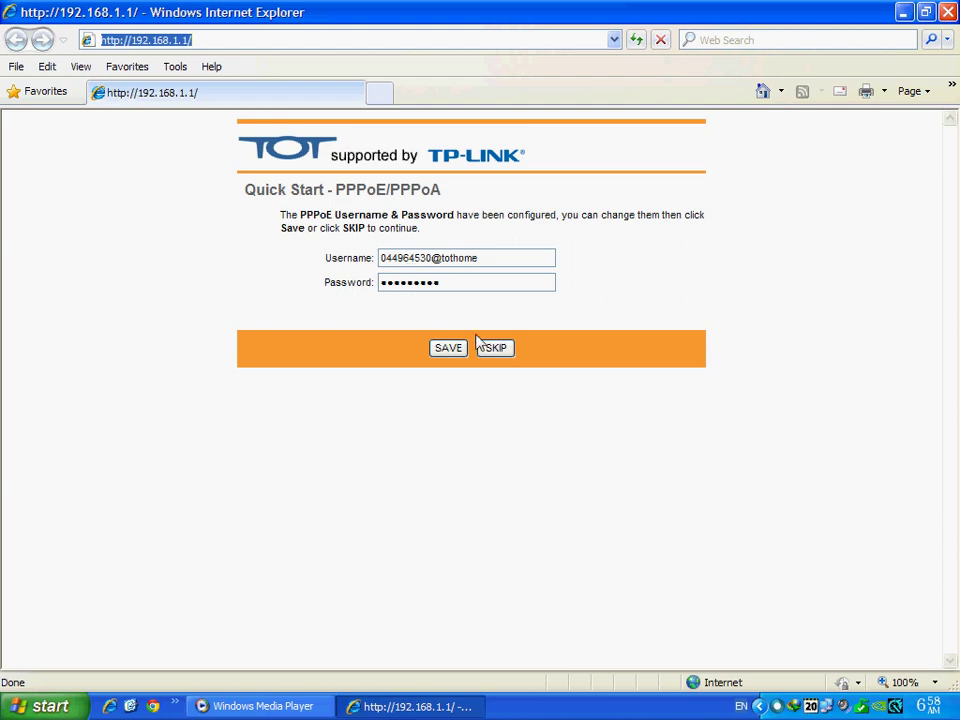
left_click(496, 350)
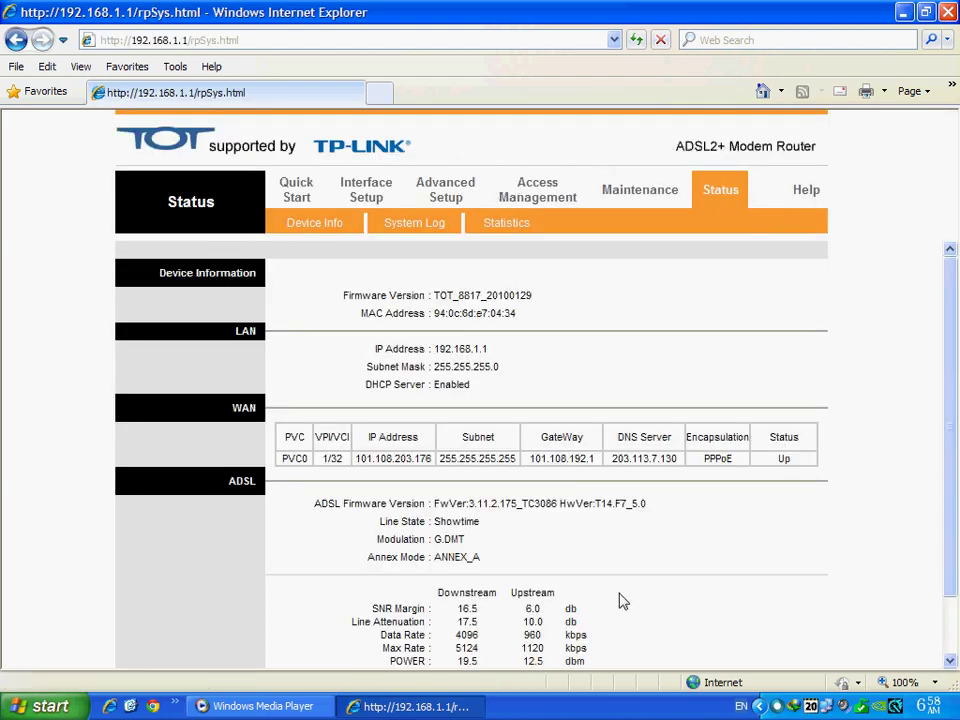
- Open the Virtual Server page of the router's advanced NAT settings and review the listed rules
left_click(441, 191)
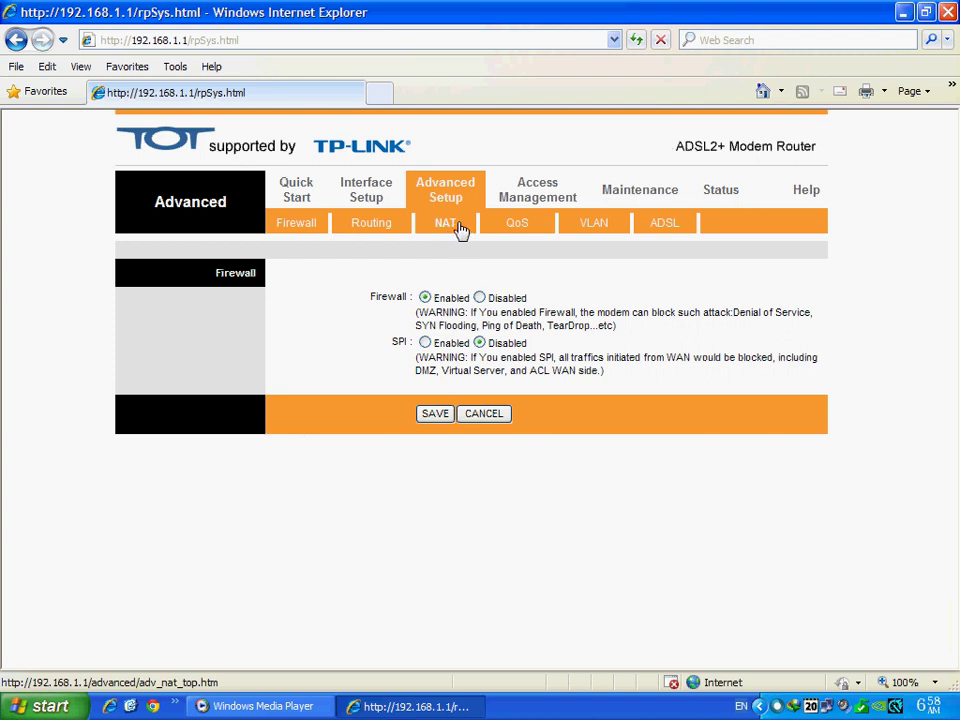
left_click(459, 229)
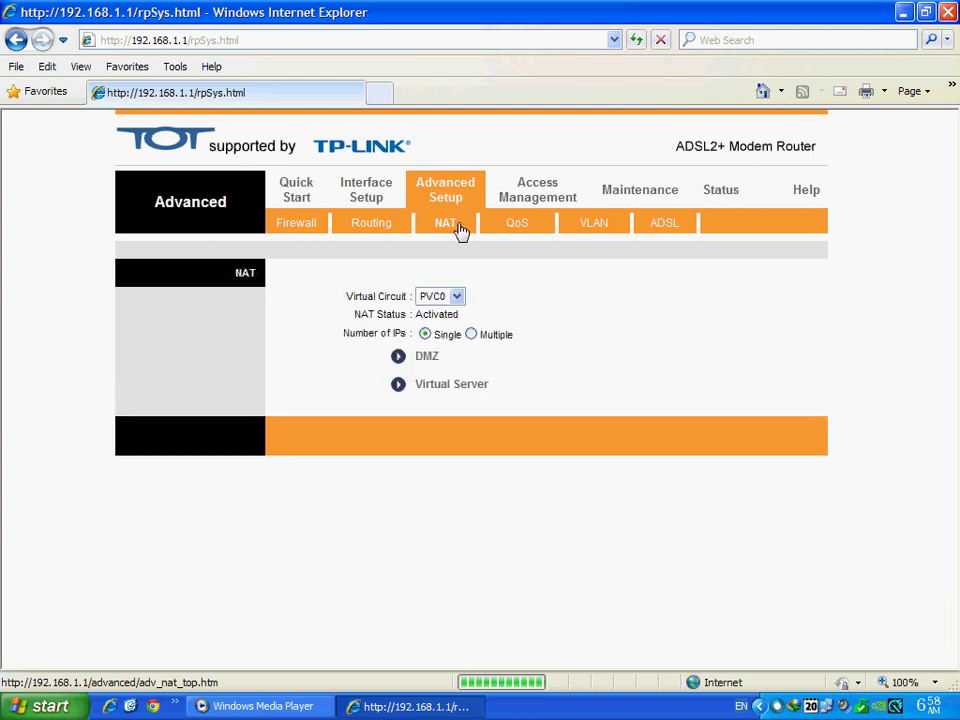
left_click(468, 390)
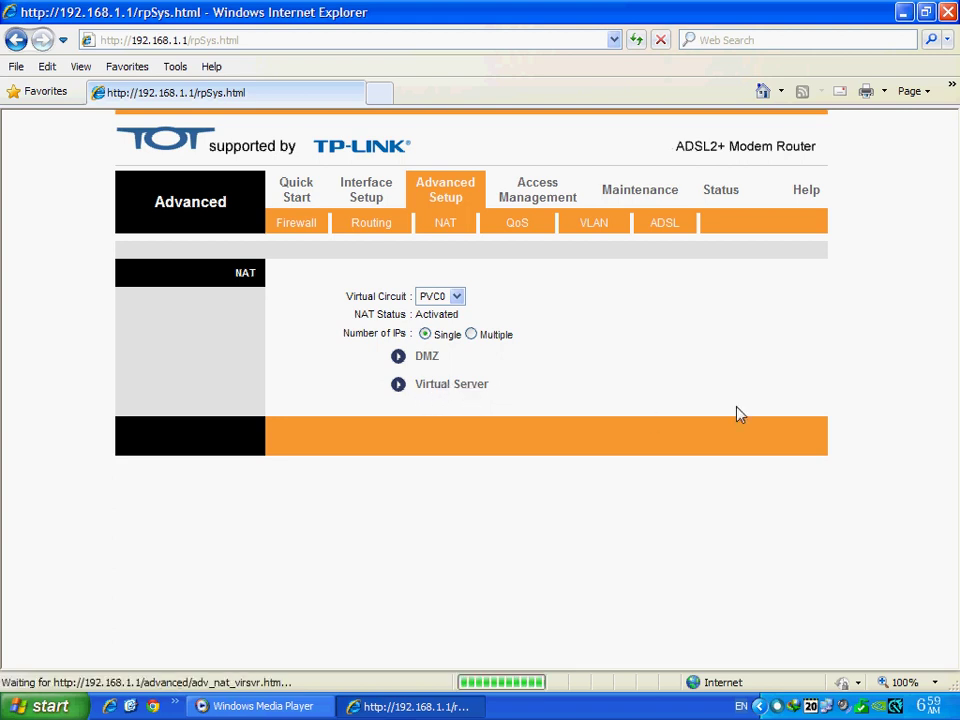
scroll(731, 413, "down", 1)
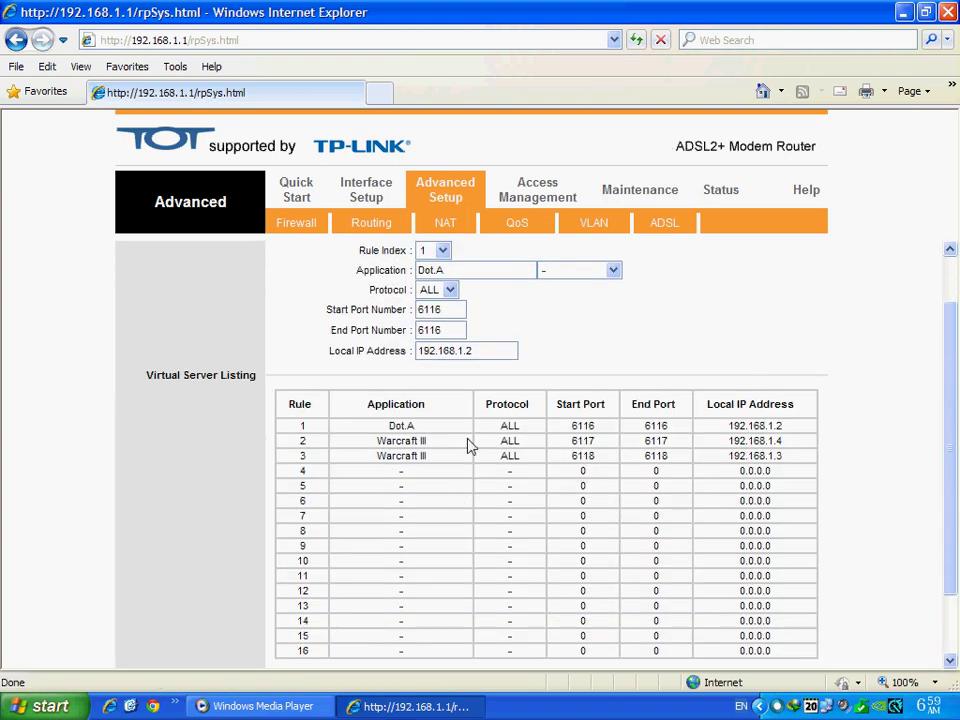
scroll(528, 415, "up", 1)
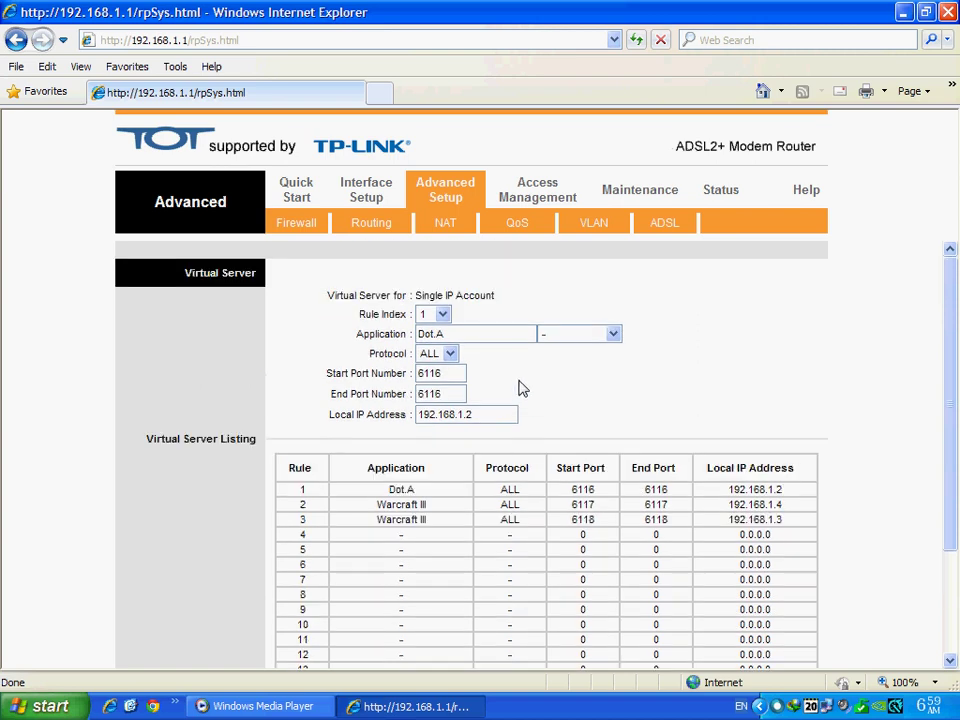
- Delete virtual server rule 1, keeping the two Warcraft III rules
left_click(443, 315)
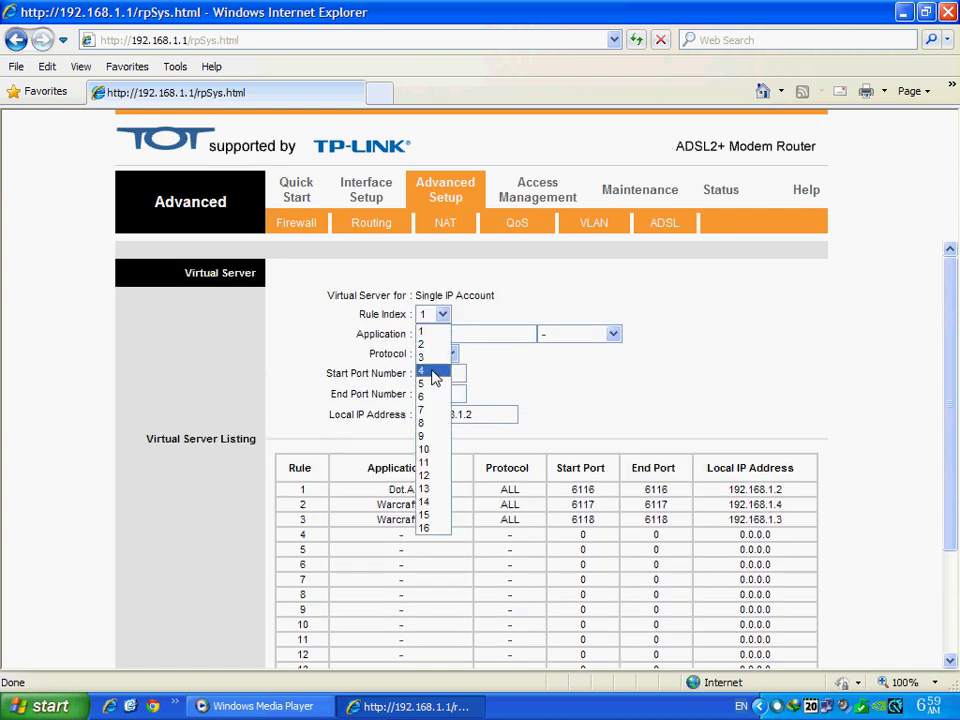
left_click(443, 314)
left_click(443, 314)
left_click(443, 314)
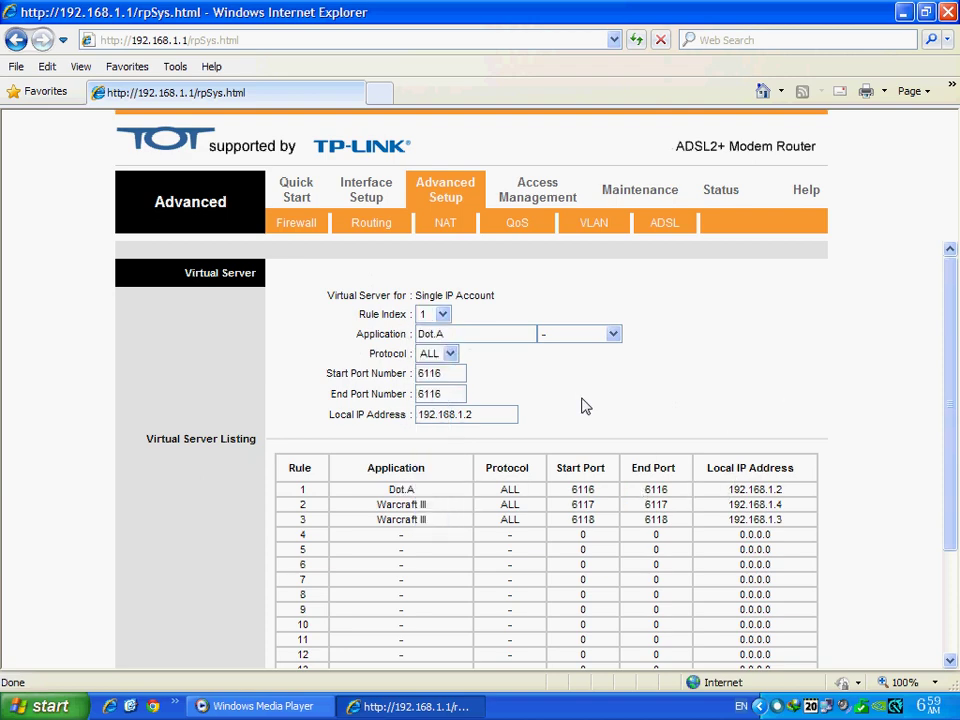
scroll(583, 404, "down", 3)
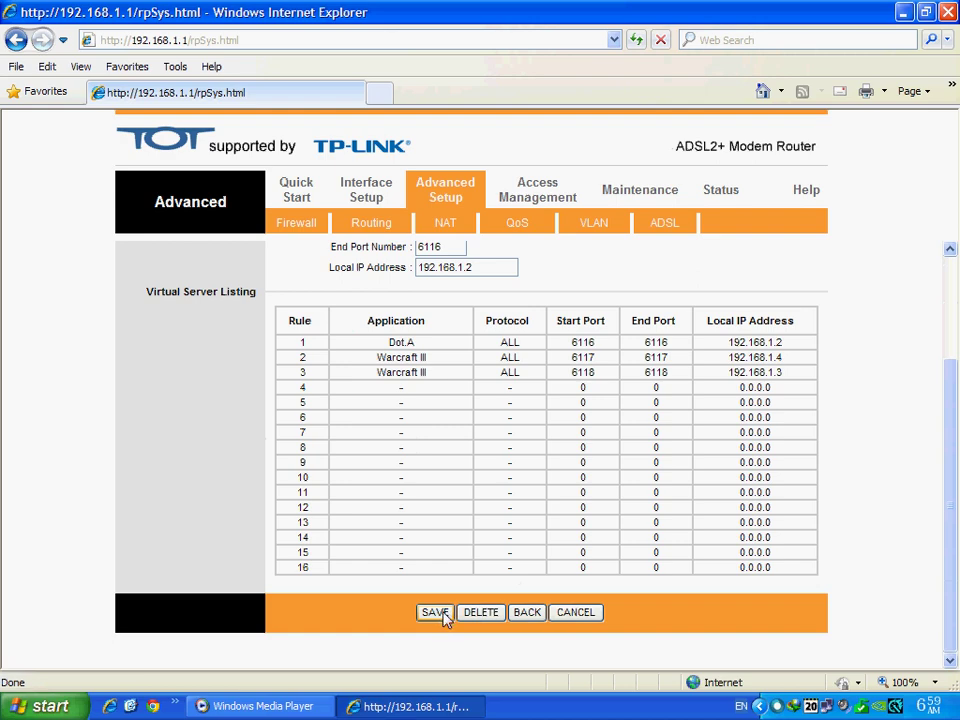
left_click(484, 614)
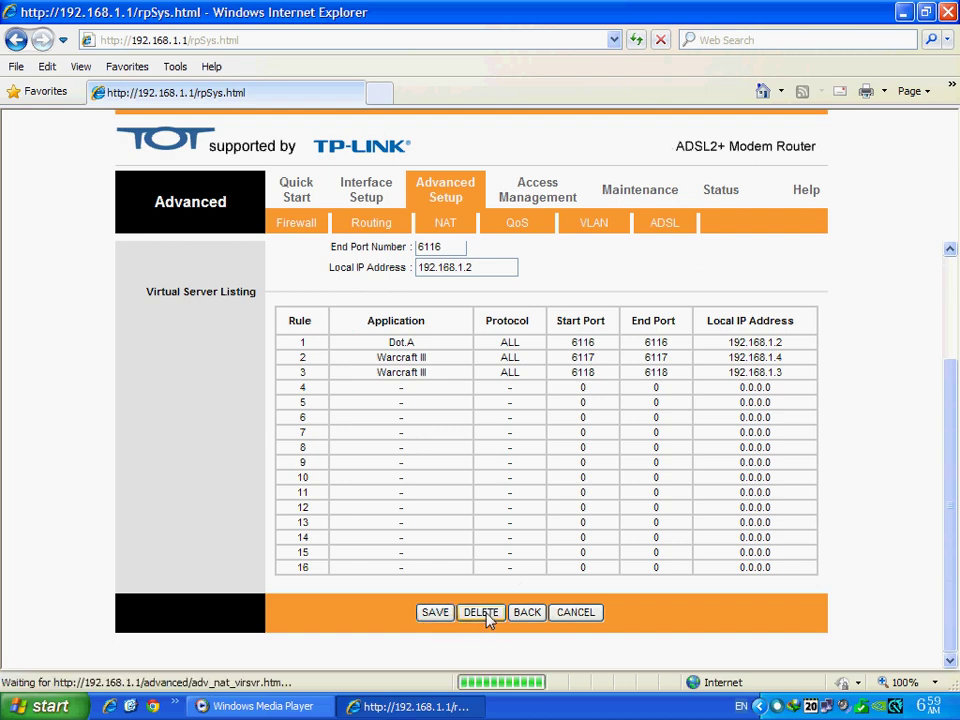
- Fill in virtual server rule 1 with application Dot.A, protocol ALL, and start and end port 6116
left_click(433, 314)
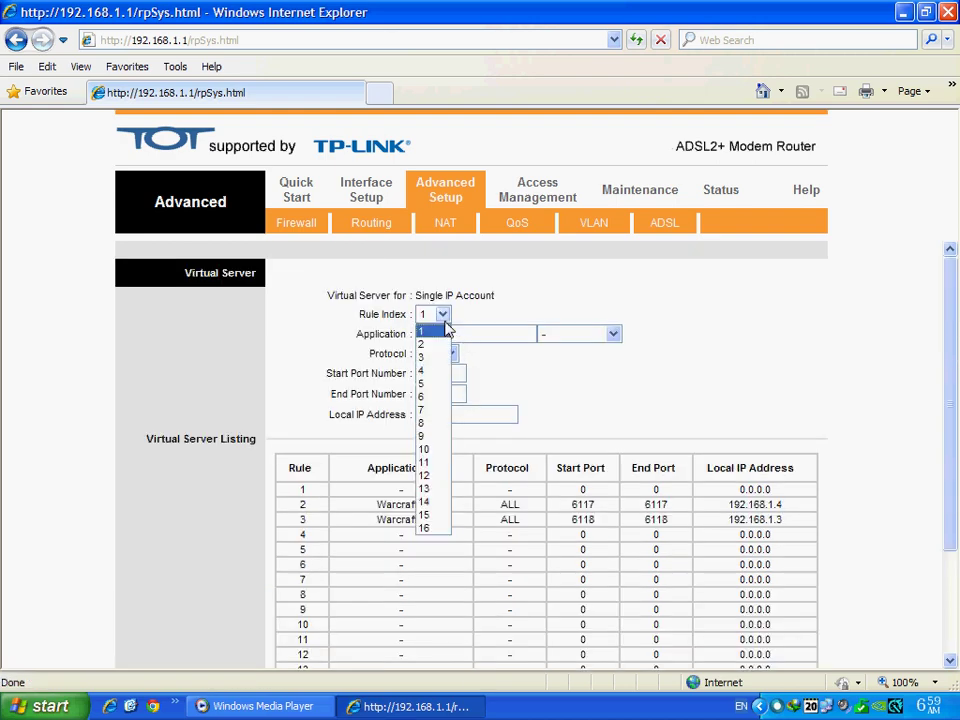
left_click(429, 328)
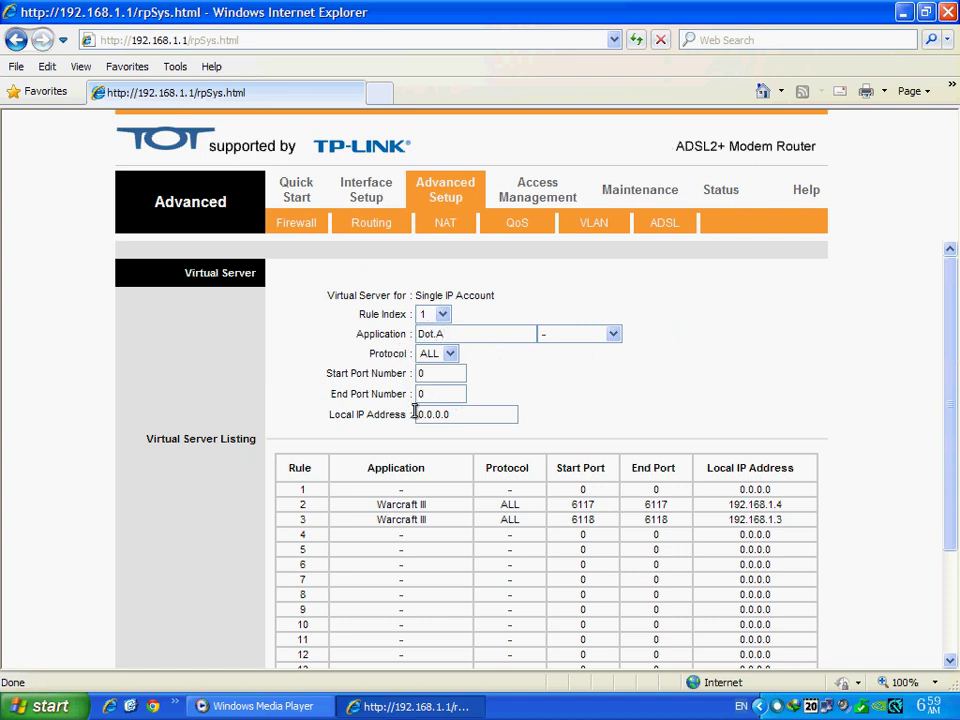
key("ctrl+a")
left_click(463, 399)
key("Tab")
left_click_drag(484, 428, 415, 430)
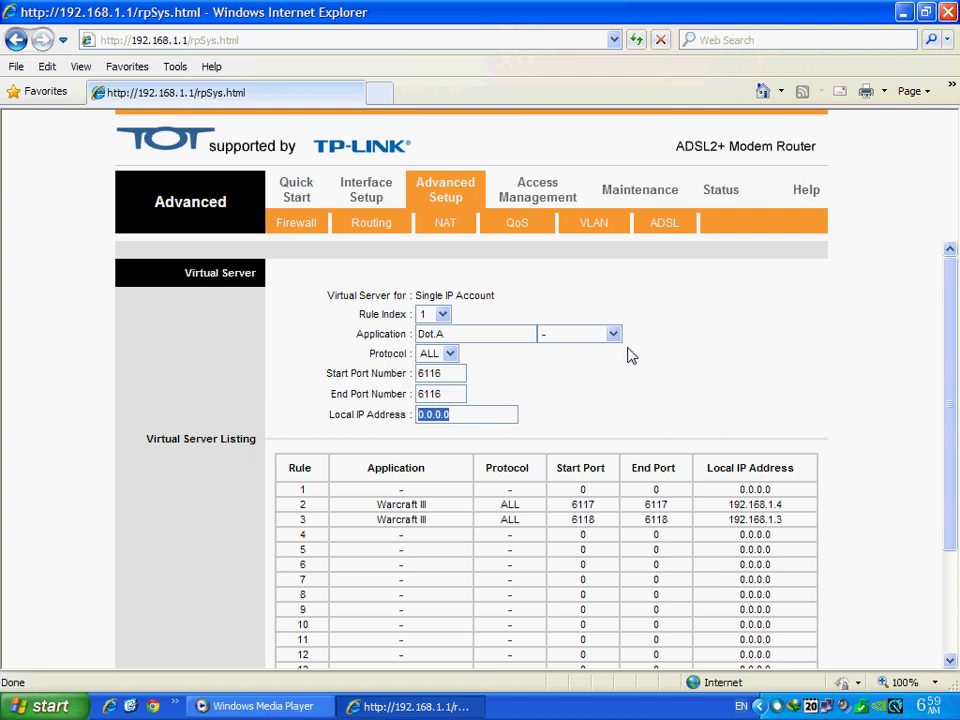
left_click(499, 429)
double_click(497, 435)
left_click(382, 432)
- Open a new Command Prompt alongside the router page
left_click(40, 706)
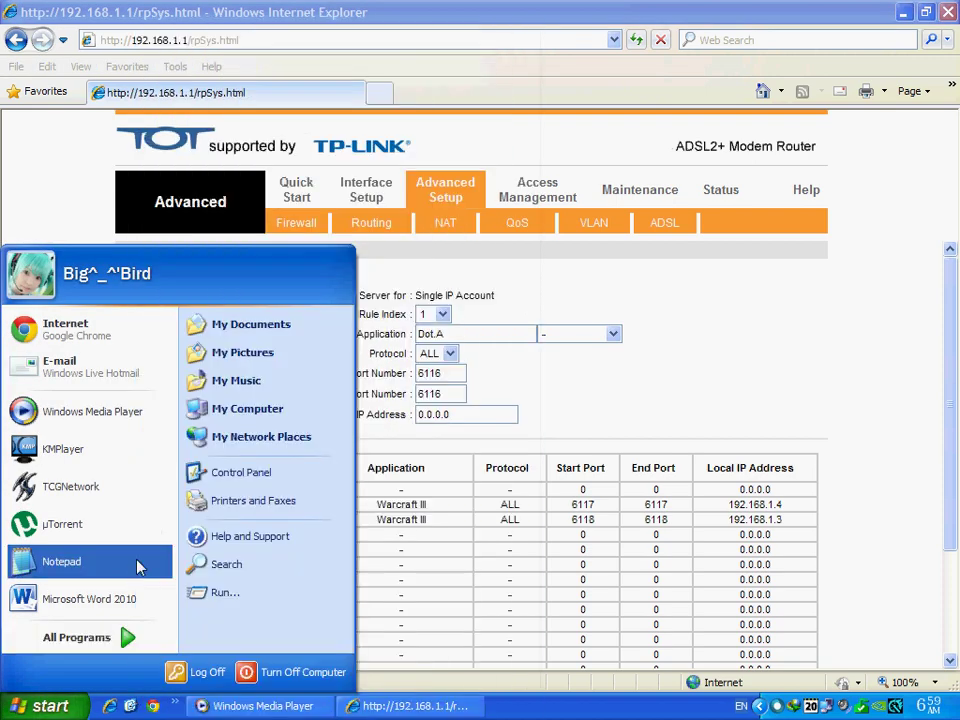
left_click(225, 592)
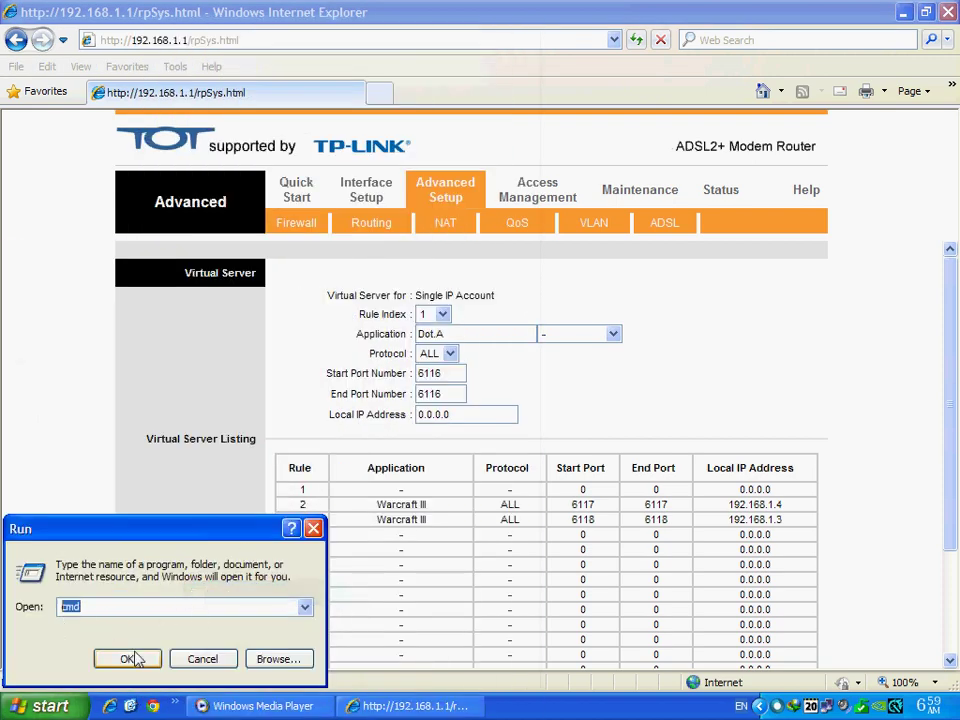
left_click(131, 659)
- Run ipconfig from the cleared C: root prompt to check the IP address, moving the window clear of the rule form
type("cd")
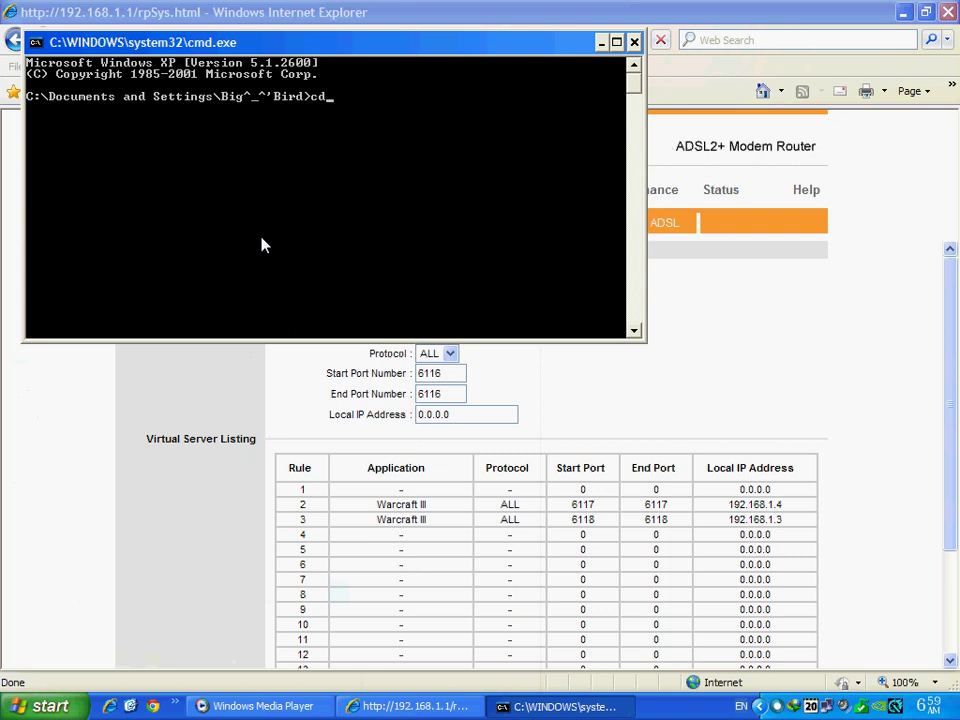
type("\\")
key("Return")
type("cls")
key("Return")
type("ipconfig")
key("Return")
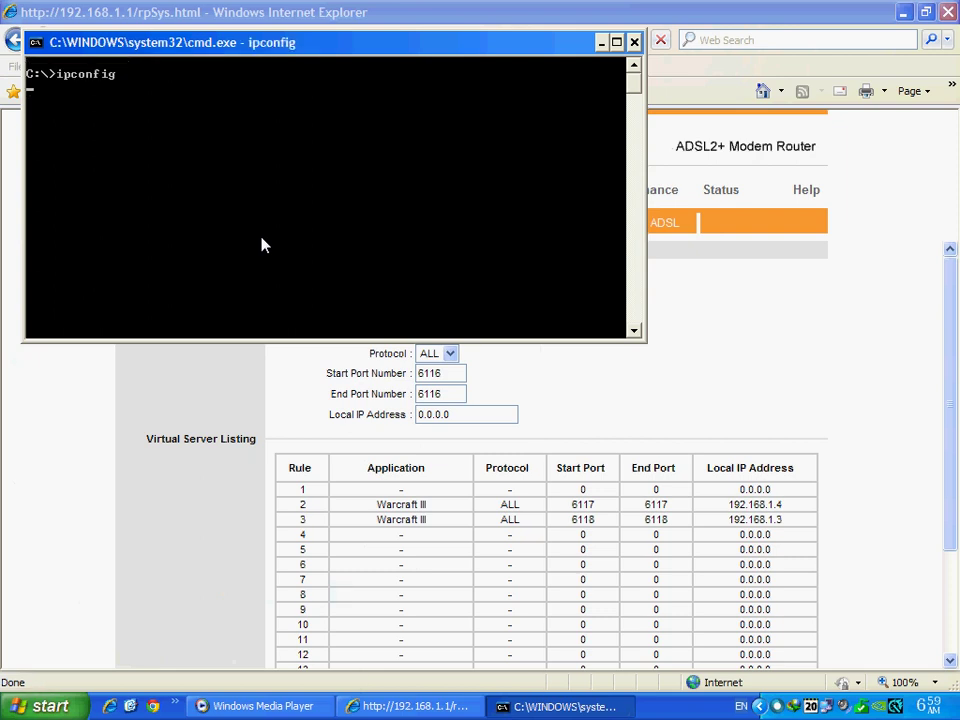
left_click_drag(416, 40, 870, 103)
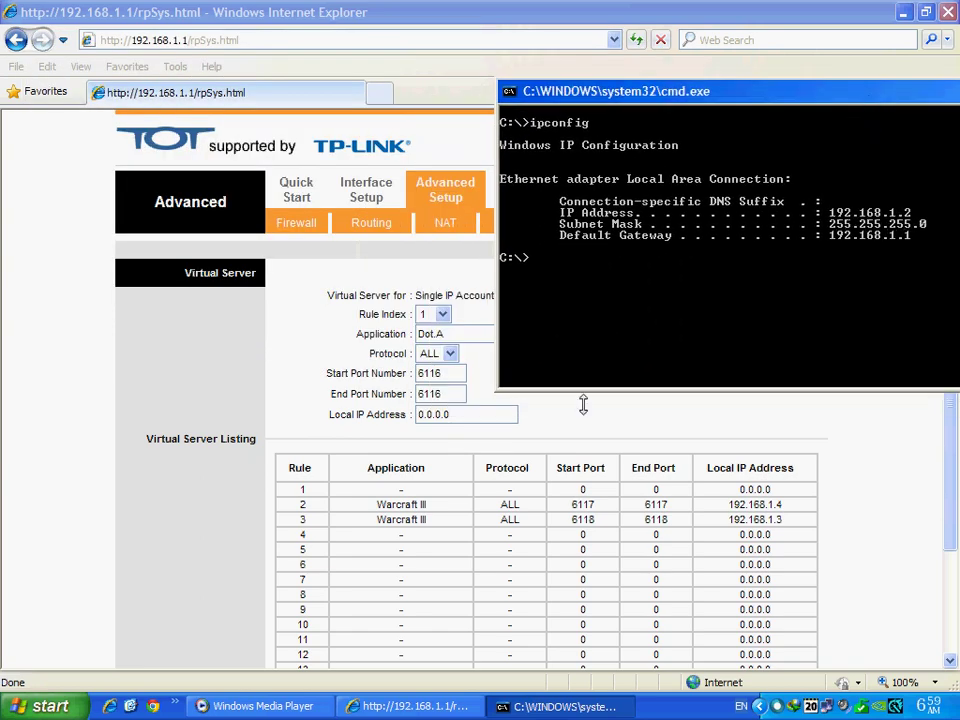
- Set rule 1's local IP address to 192.168.1.2, save the rule, and check it in the Virtual Server Listing
left_click(479, 427)
double_click(429, 420)
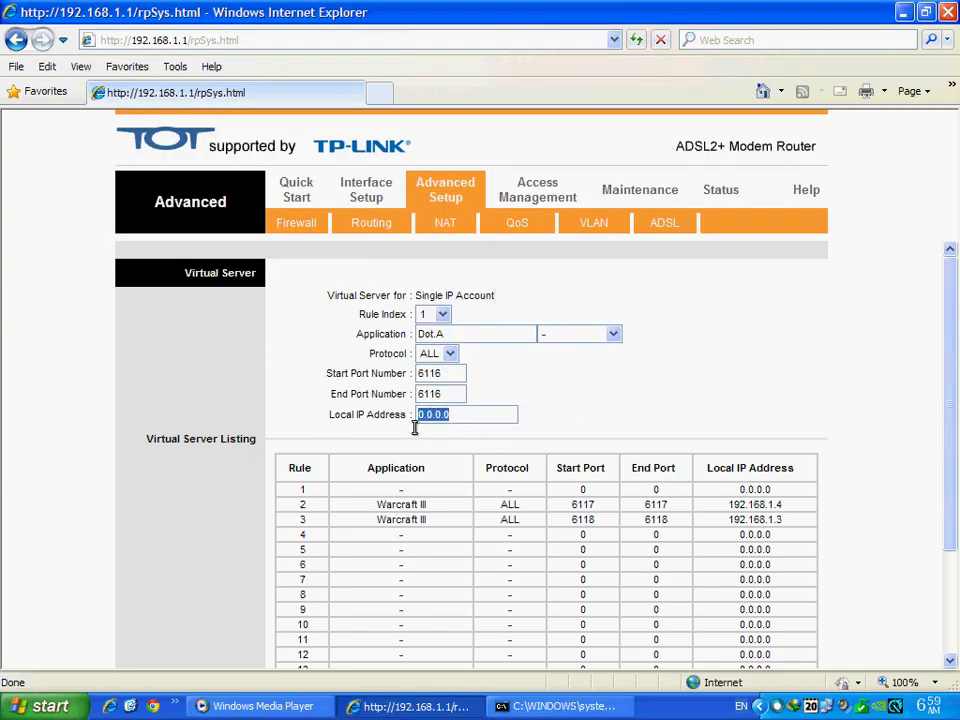
type("192.168.1.2")
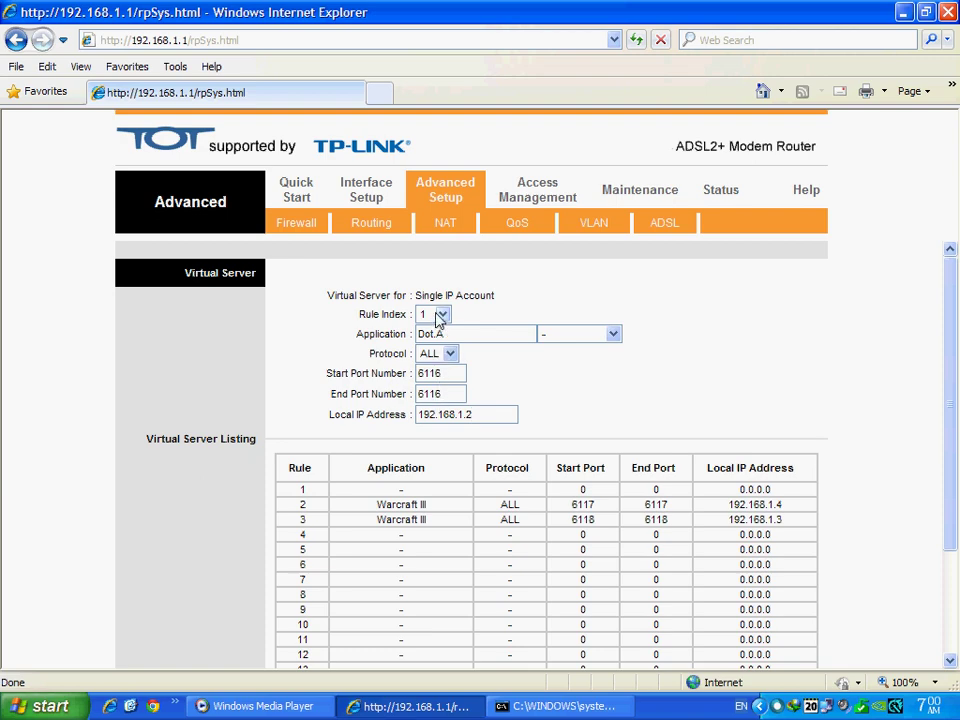
scroll(553, 444, "down", 3)
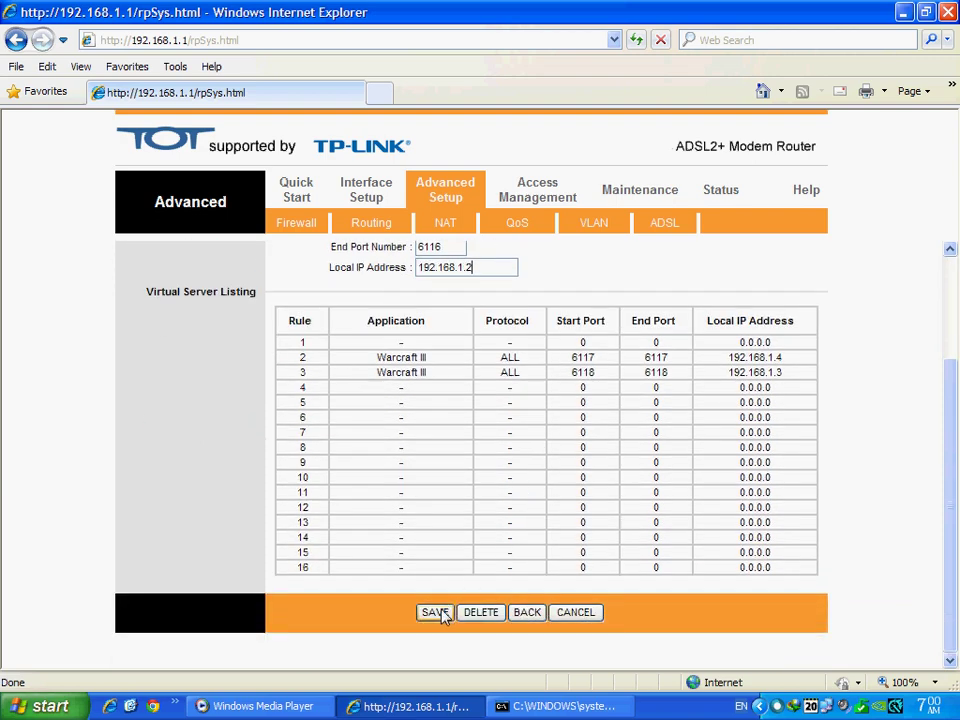
left_click(437, 613)
scroll(563, 447, "down", 4)
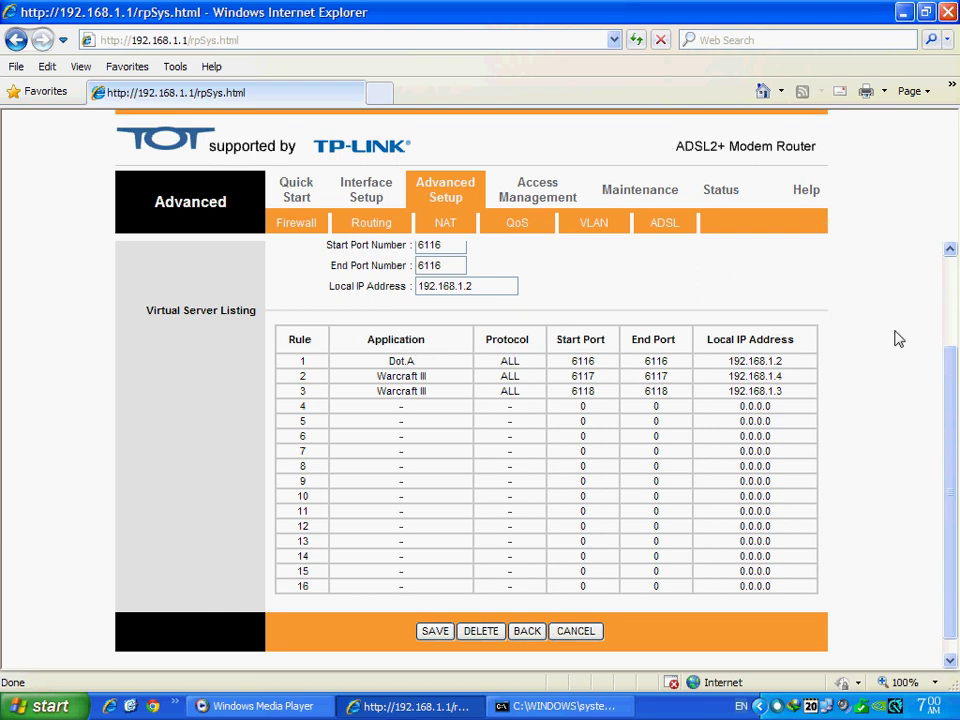
scroll(544, 549, "up", 1)
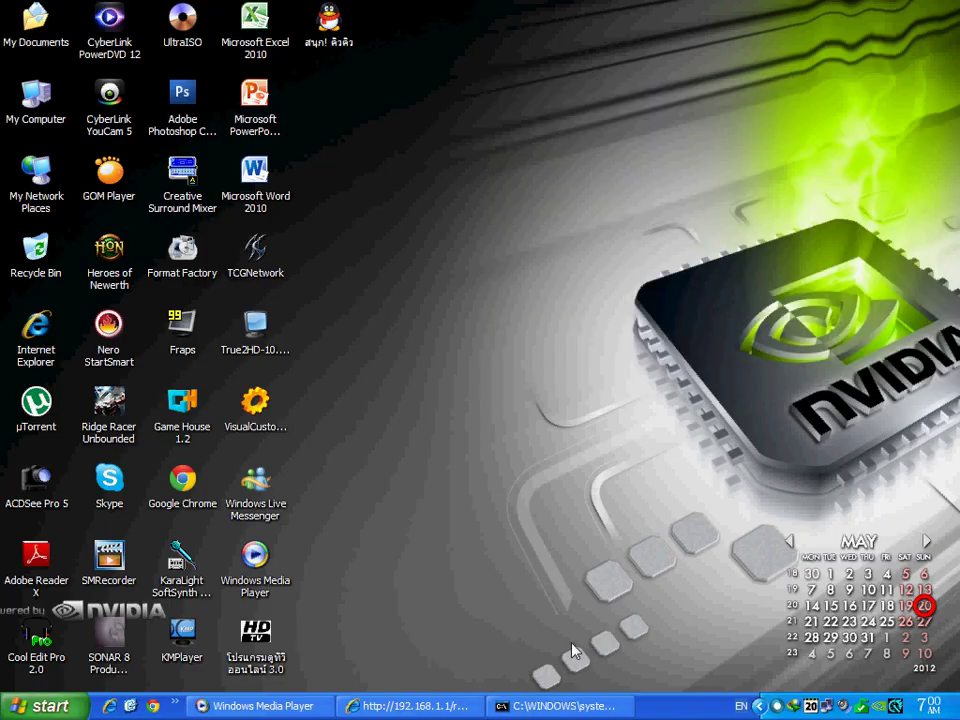
- Bring back the Command Prompt window and close it, returning to the desktop
left_click(553, 706)
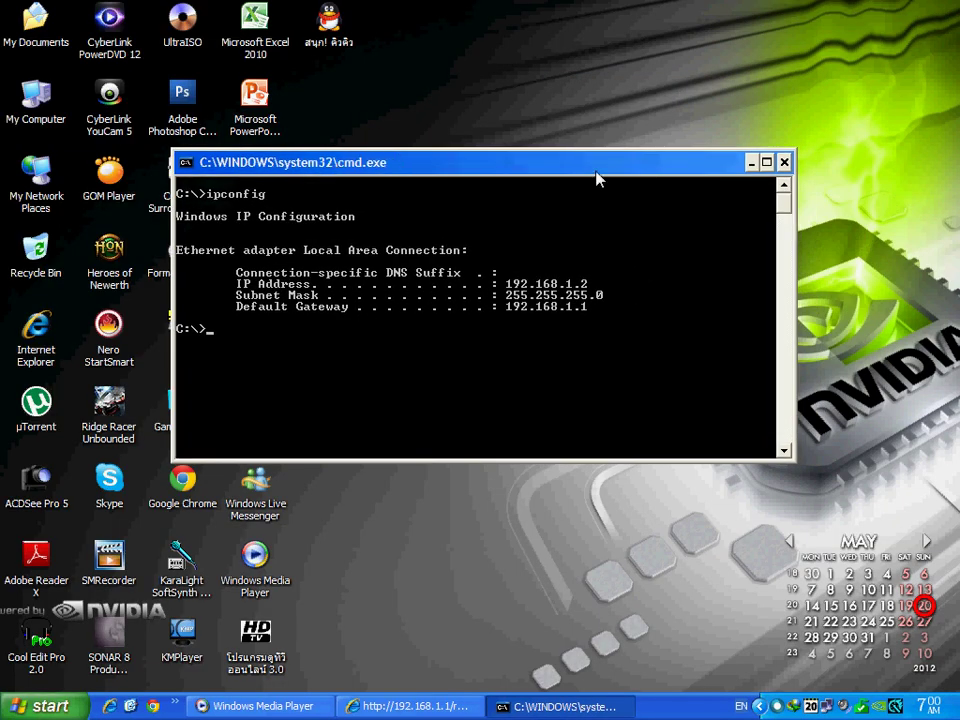
left_click(784, 162)
right_click(476, 306)
left_click(493, 330)
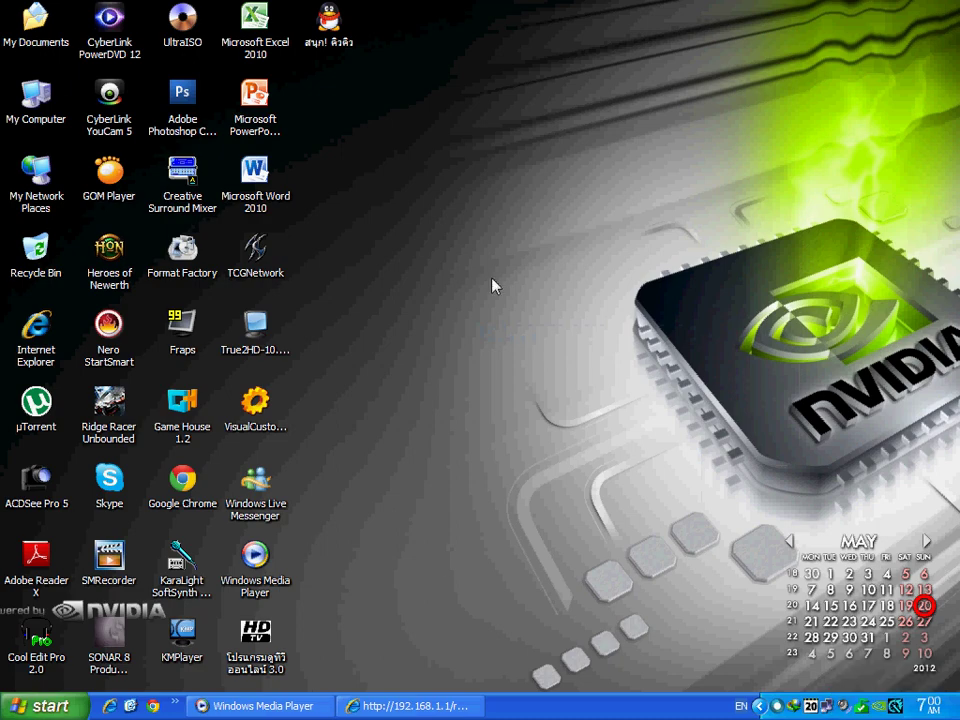
- Check the Windows Firewall on/off setting through the Local Area Connection properties and accept it
left_click(379, 487)
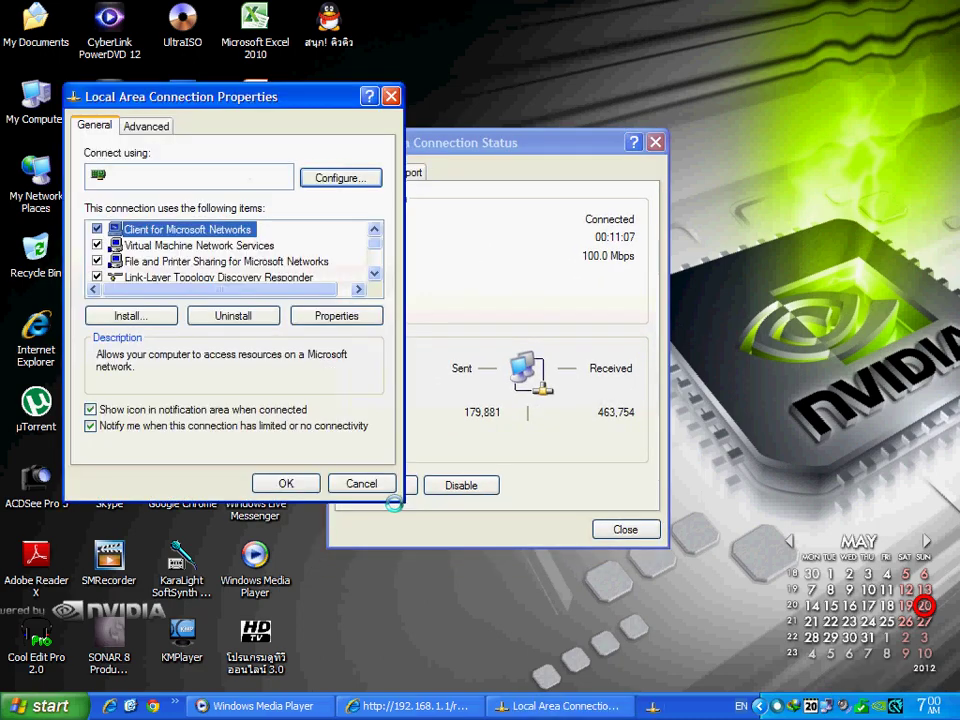
left_click_drag(327, 104, 568, 101)
left_click(388, 122)
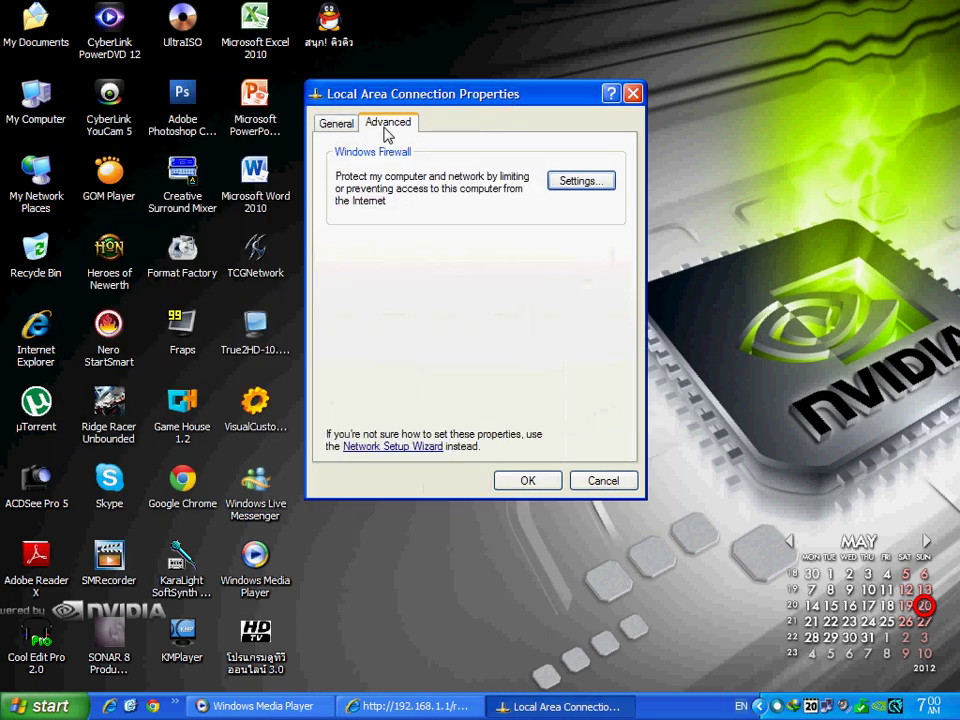
left_click(580, 181)
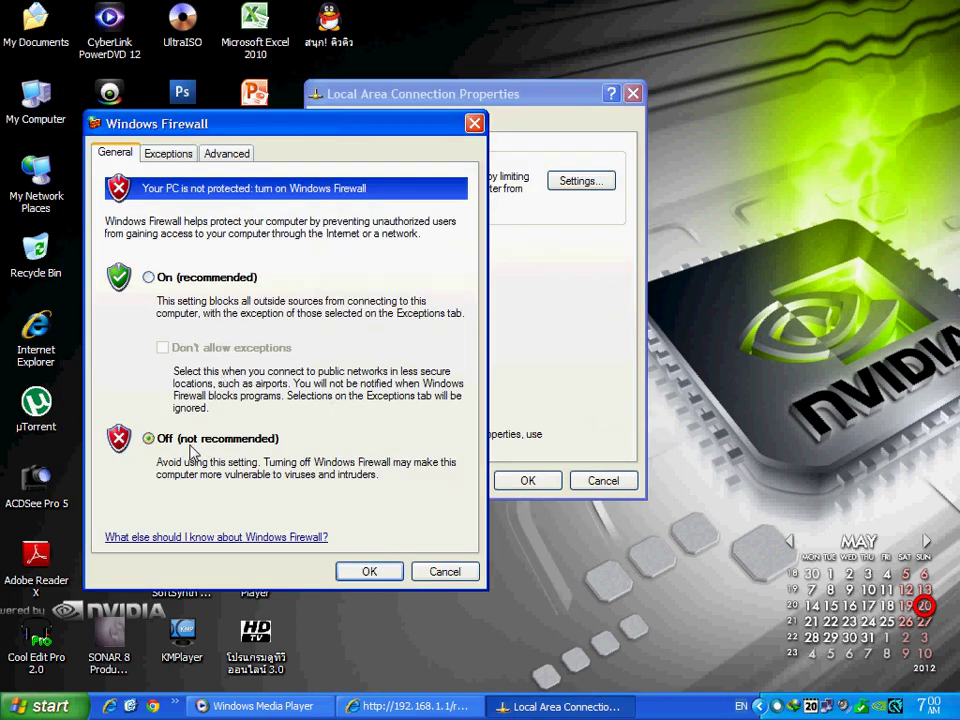
left_click(367, 570)
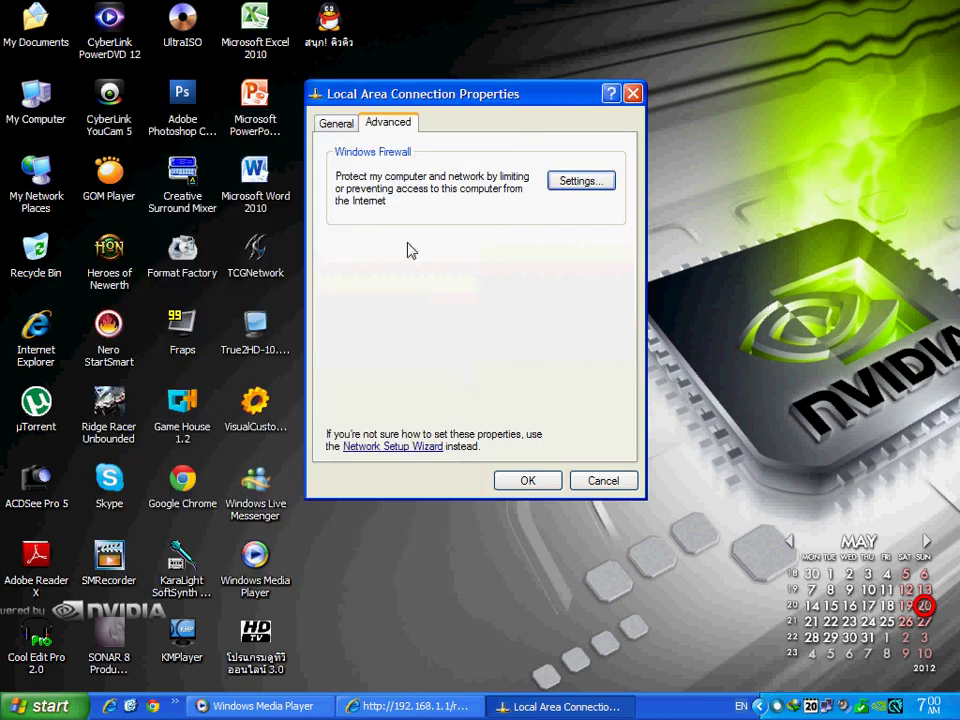
left_click(347, 133)
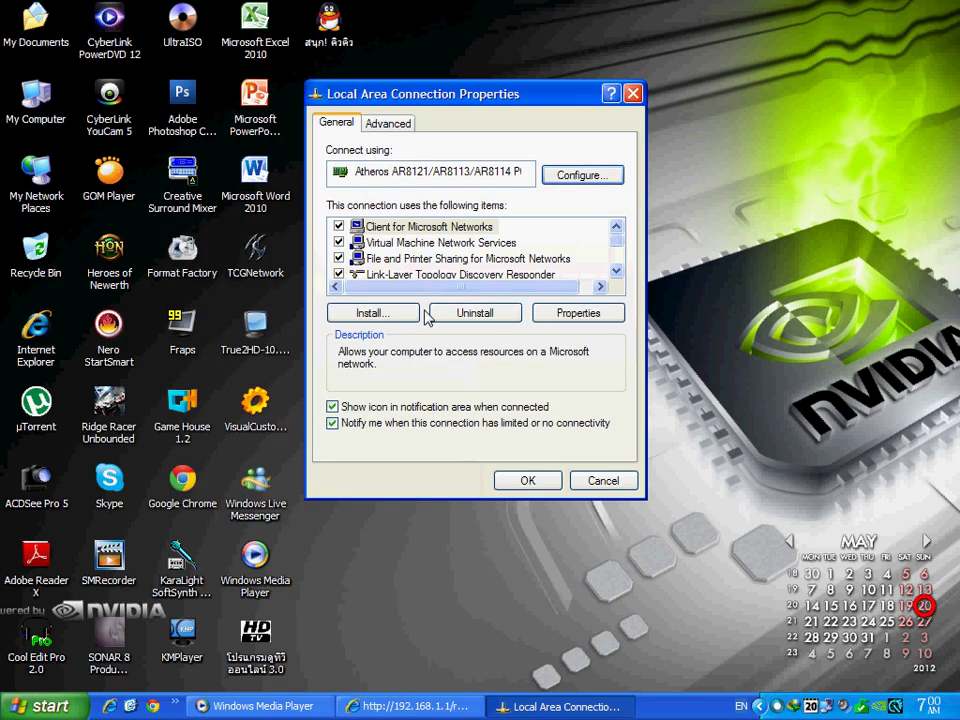
left_click(575, 176)
left_click(377, 29)
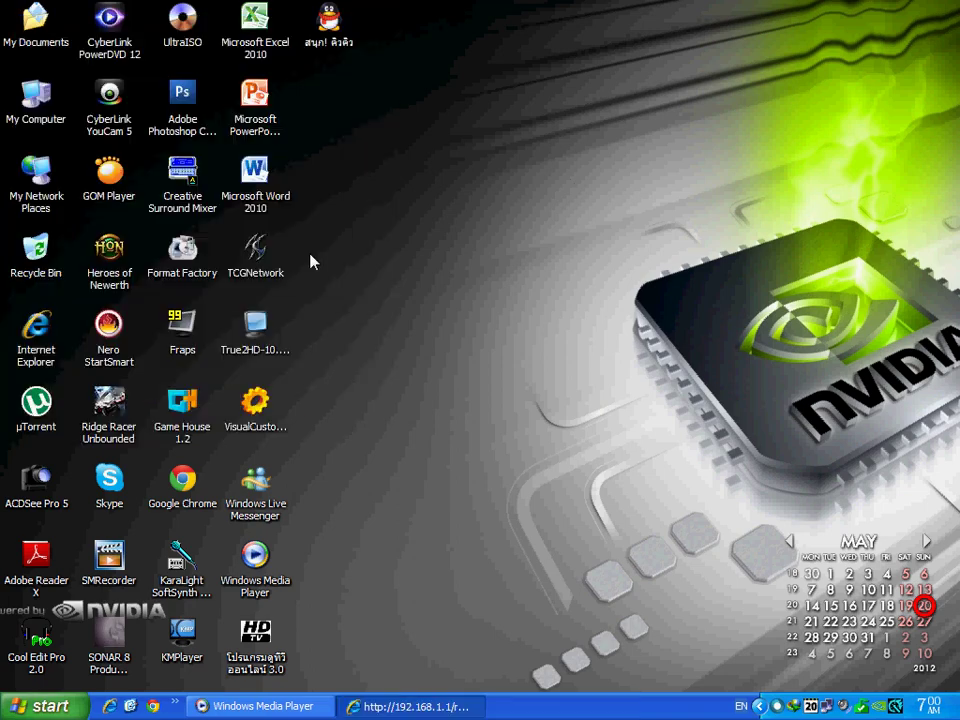
- Reopen the Local Area Connection status, check its support details, and open the Windows Firewall settings from its properties
double_click(827, 707)
left_click(392, 195)
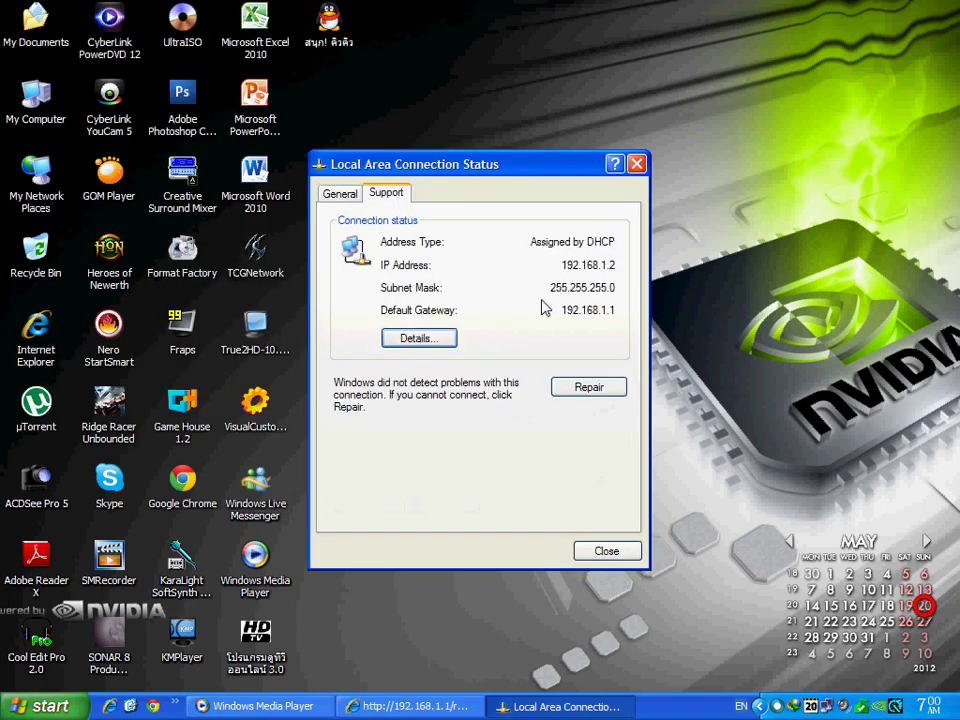
left_click(341, 195)
left_click(366, 507)
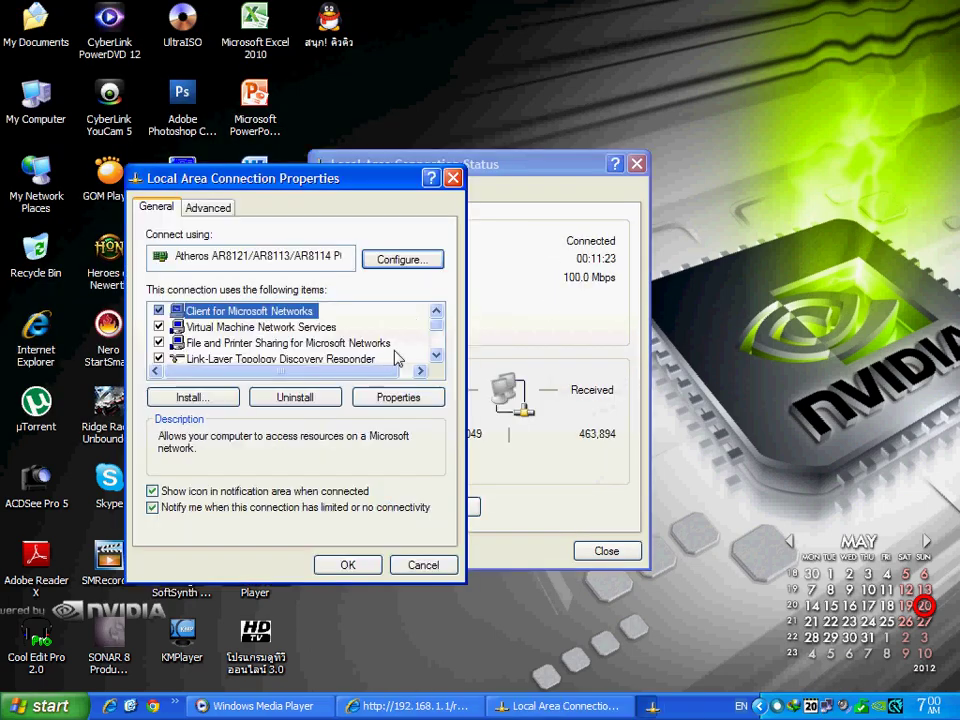
left_click(208, 207)
left_click(401, 264)
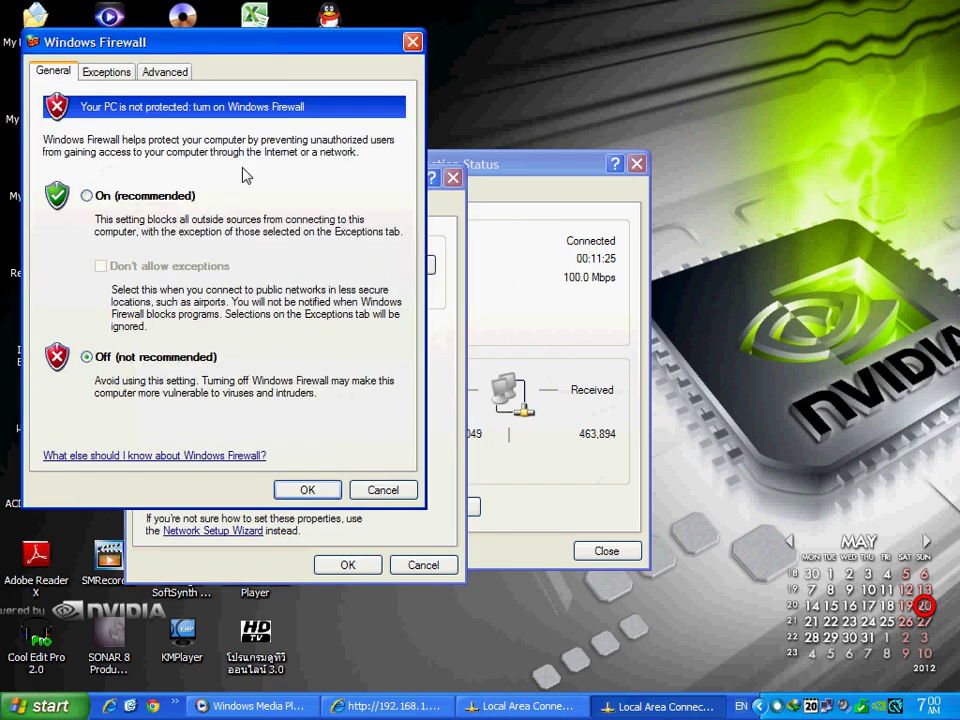
- Close the Local Area Connection Status and Properties windows and reposition the Windows Firewall window
left_click_drag(164, 51, 191, 148)
left_click(540, 171)
left_click(637, 163)
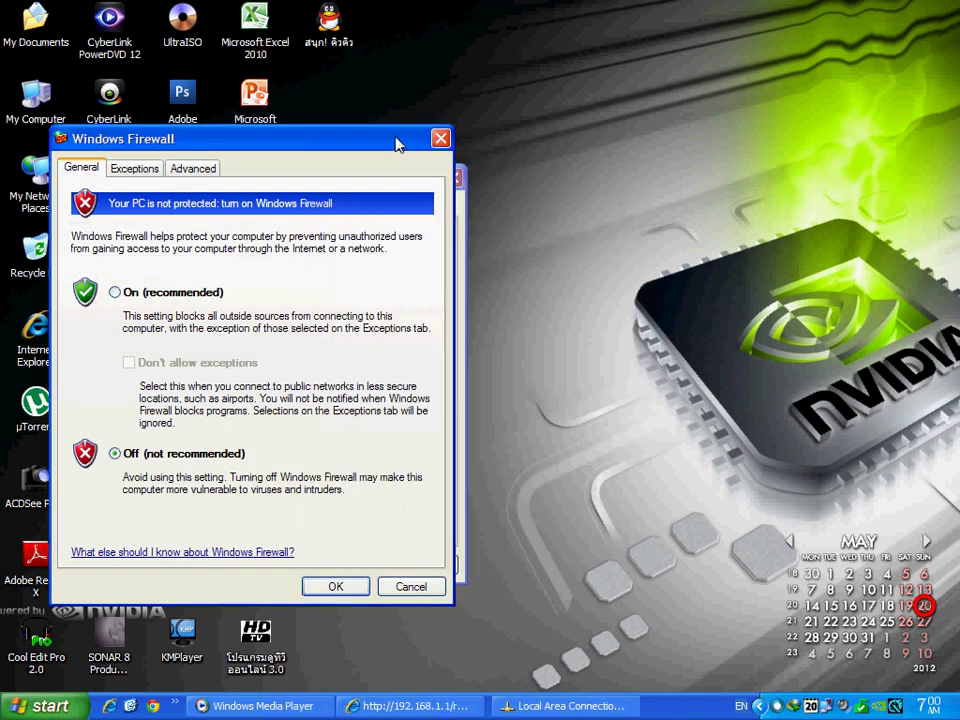
left_click_drag(399, 141, 299, 164)
left_click_drag(395, 190, 658, 156)
left_click(705, 146)
left_click_drag(238, 170, 623, 79)
- Find the Dot.A entries among the firewall exceptions and view the first one's port settings without changing them
left_click(417, 95)
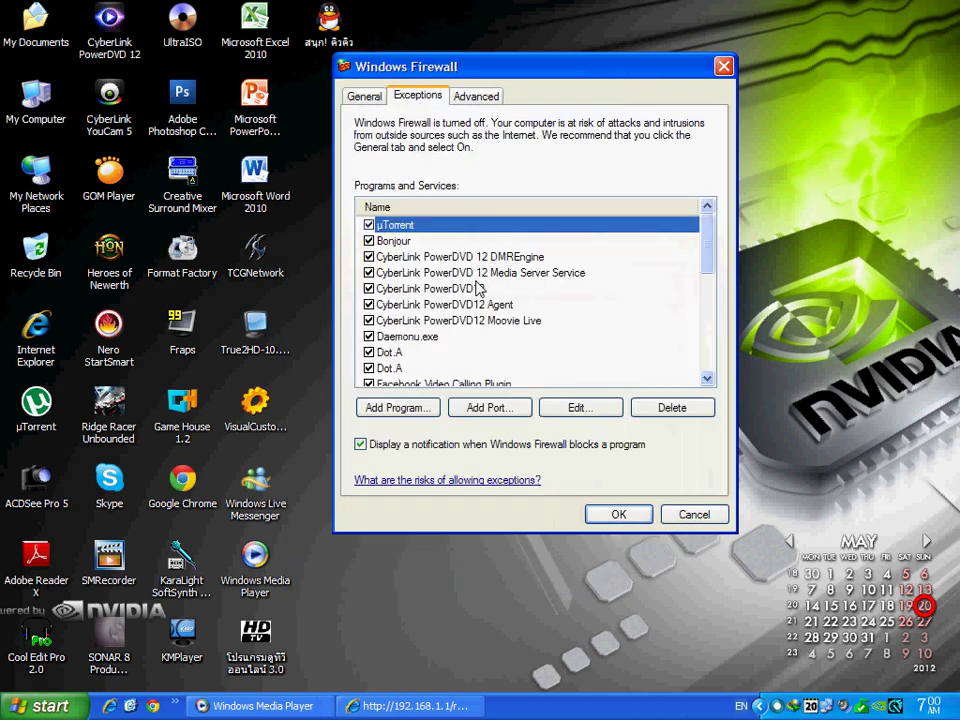
left_click(381, 357)
left_click(392, 368)
scroll(707, 279, "down", 1)
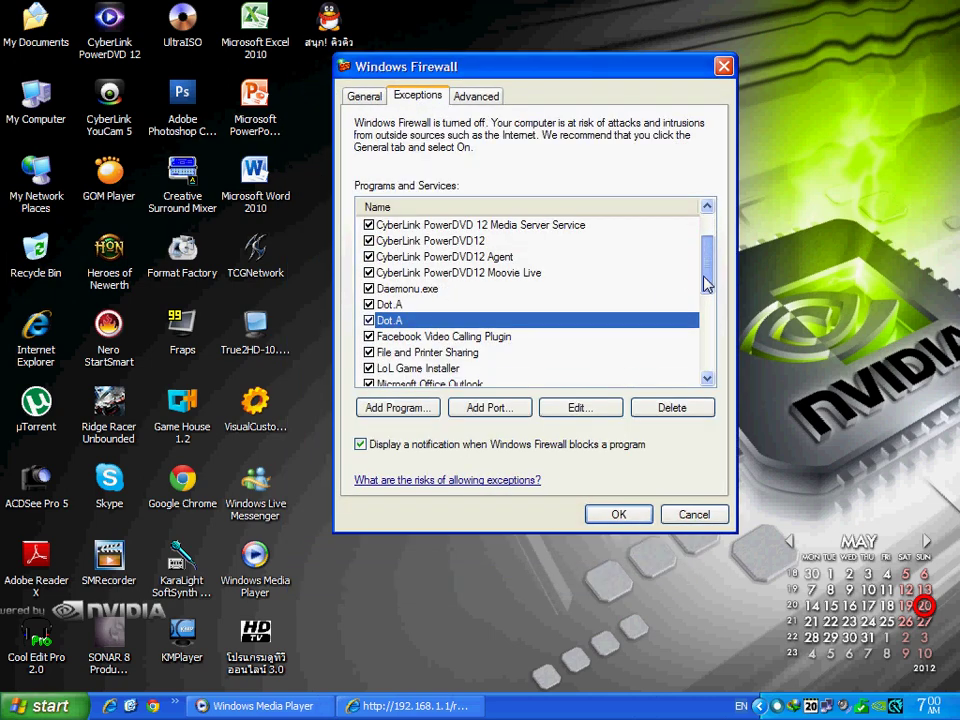
left_click(400, 305)
left_click(398, 320)
left_click(398, 305)
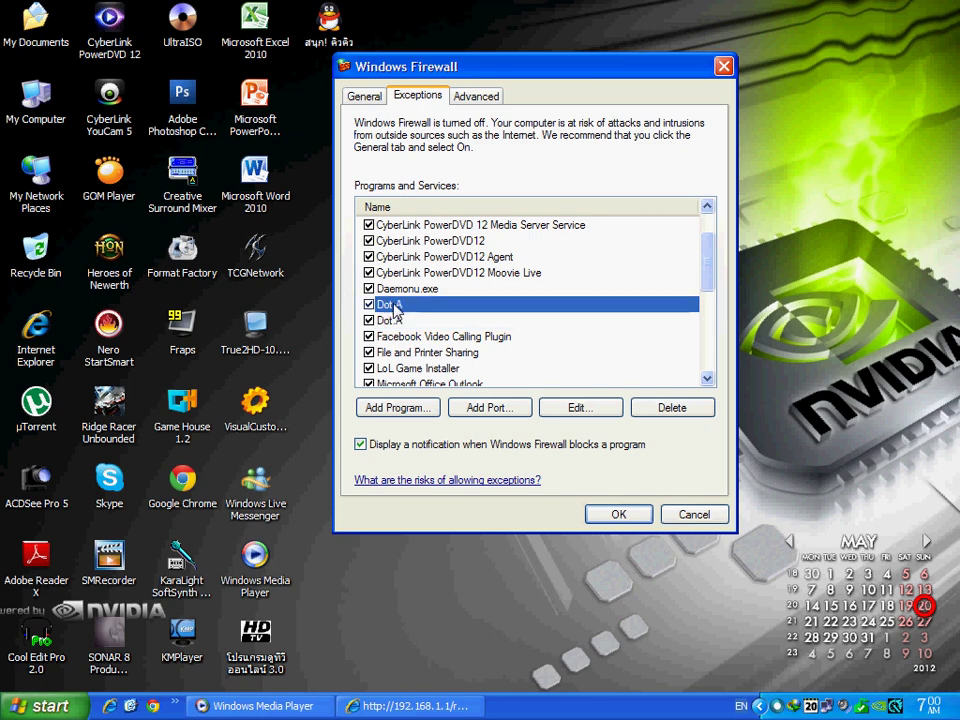
left_click(401, 320)
left_click(400, 309)
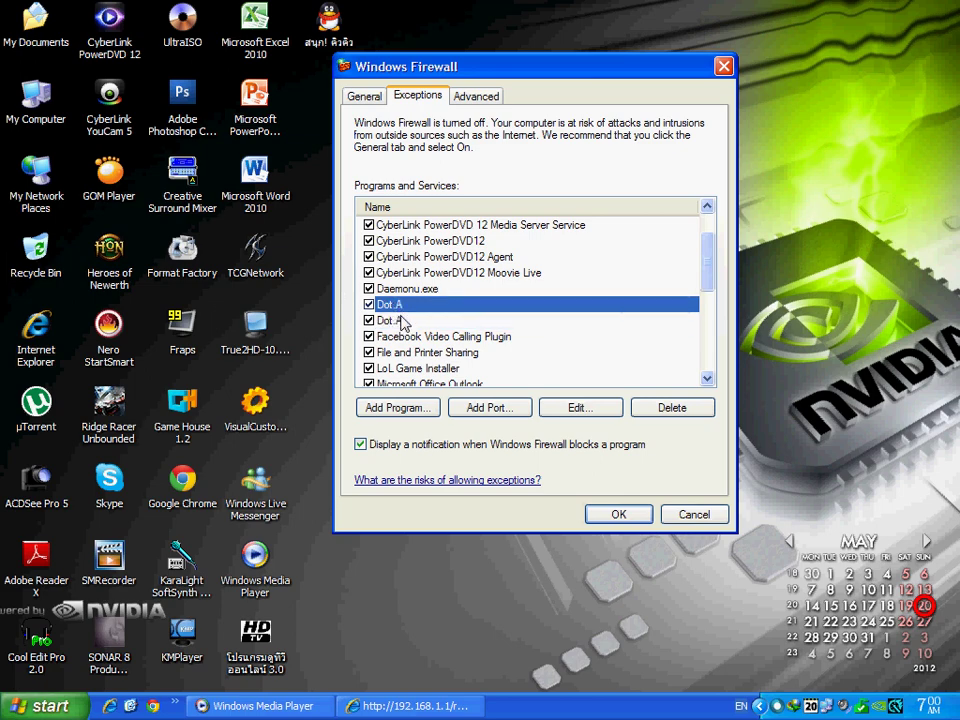
left_click(572, 406)
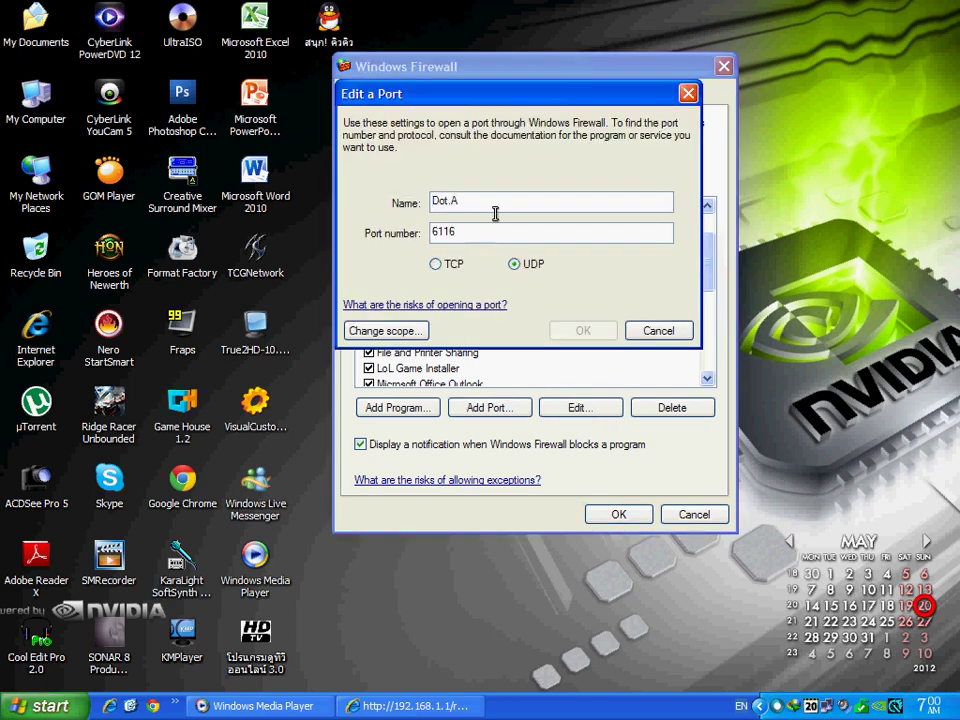
left_click(637, 332)
- Delete both existing Dot.A entries from the firewall exceptions
left_click(396, 320)
left_click(382, 304)
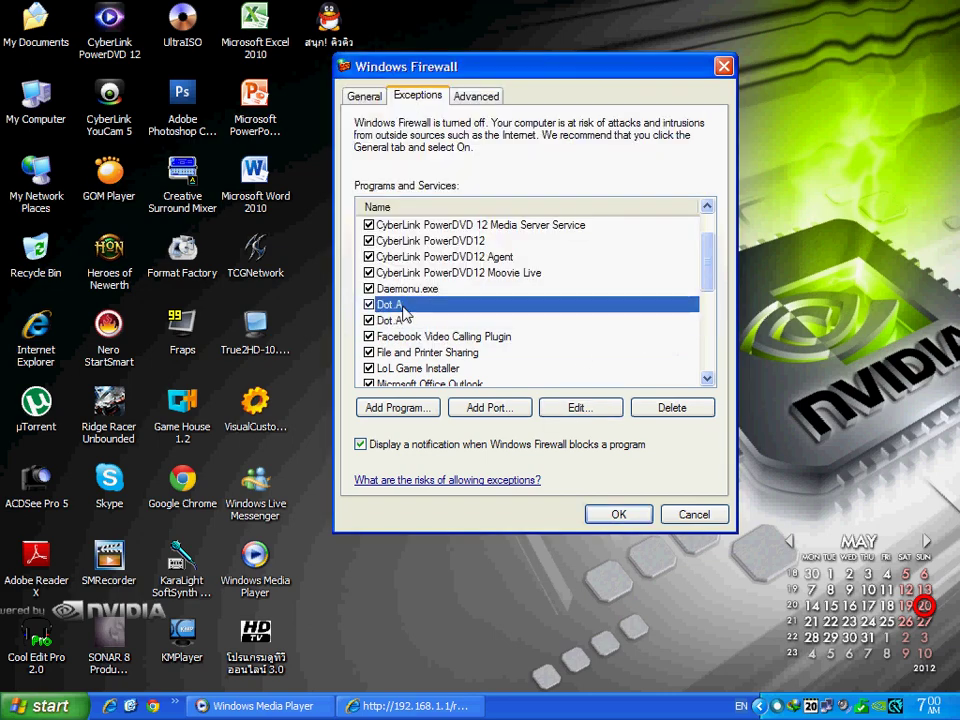
left_click(660, 408)
left_click(443, 408)
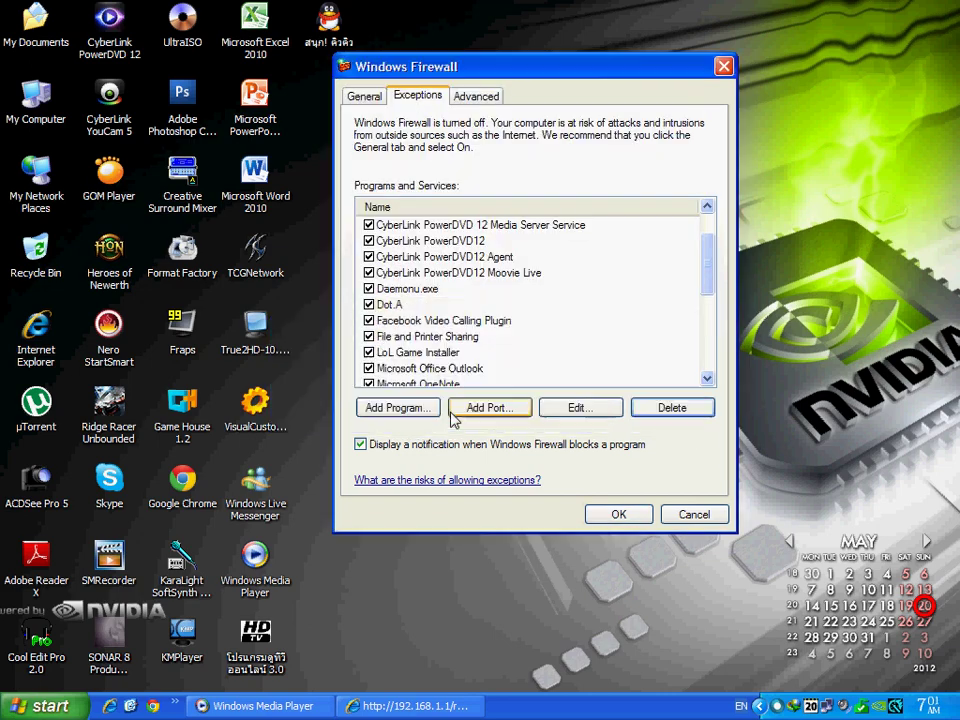
left_click(390, 304)
left_click(671, 407)
left_click(443, 408)
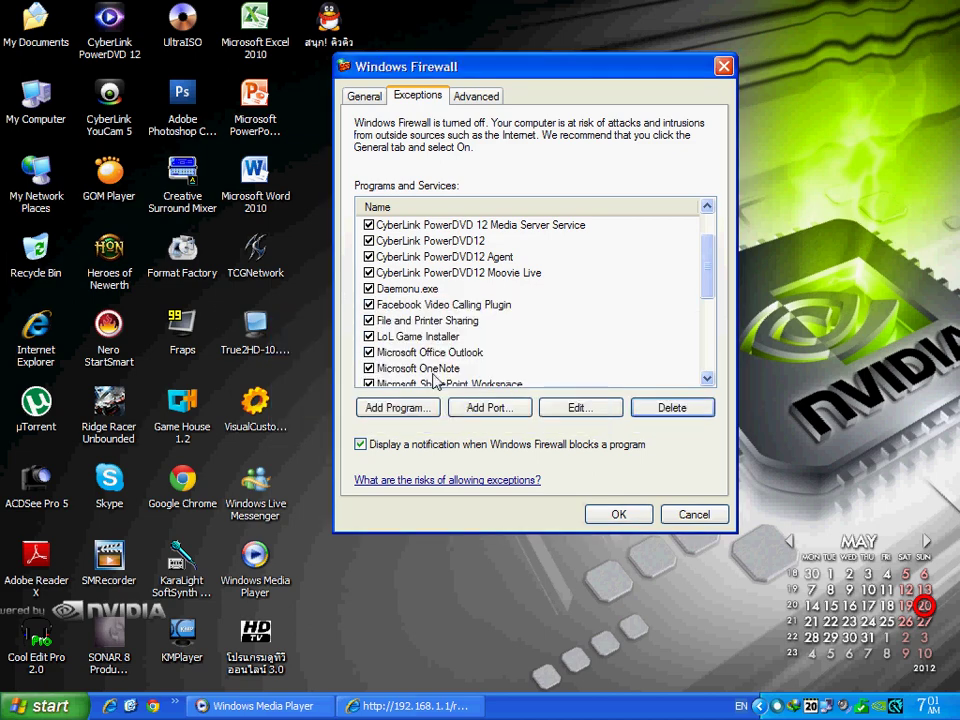
- Add a firewall port exception named Dot.A for TCP port 6116
left_click(477, 413)
left_click_drag(480, 99, 448, 111)
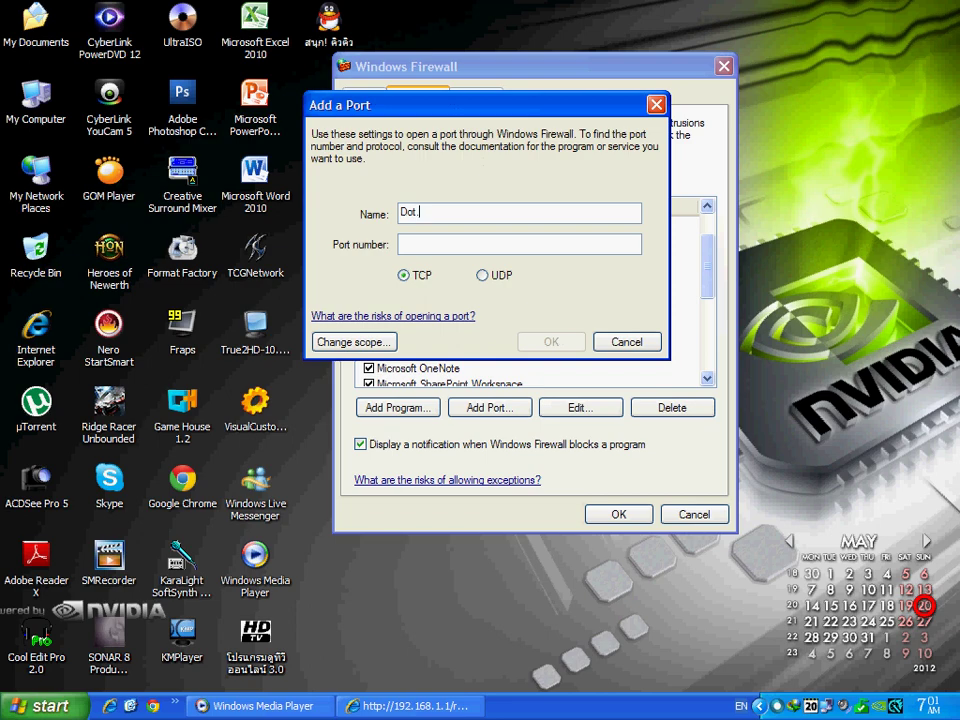
type("6116")
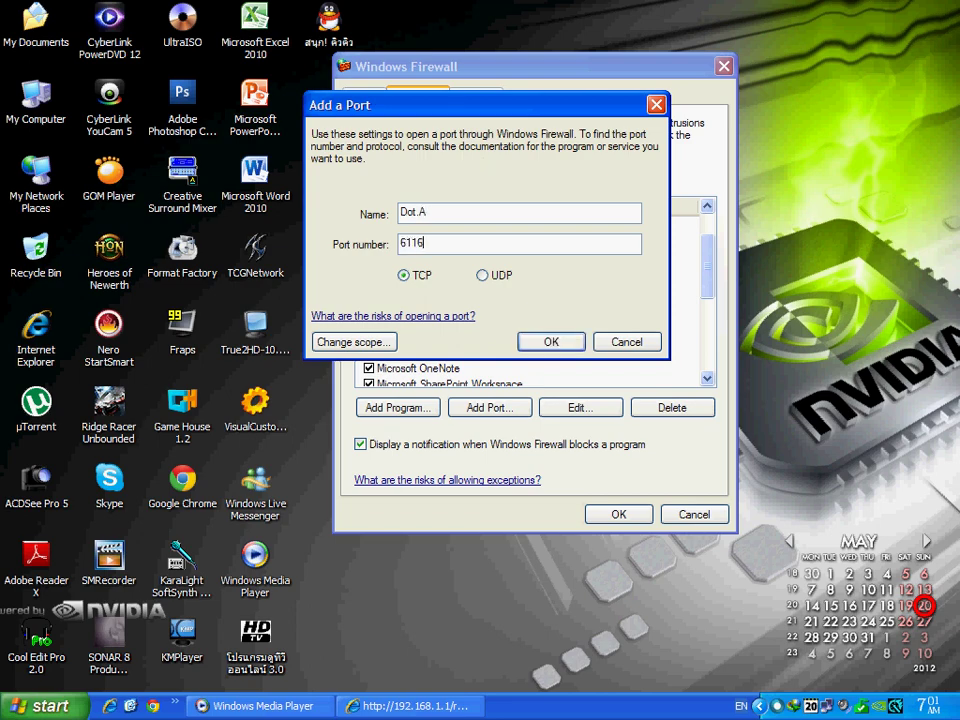
left_click(410, 706)
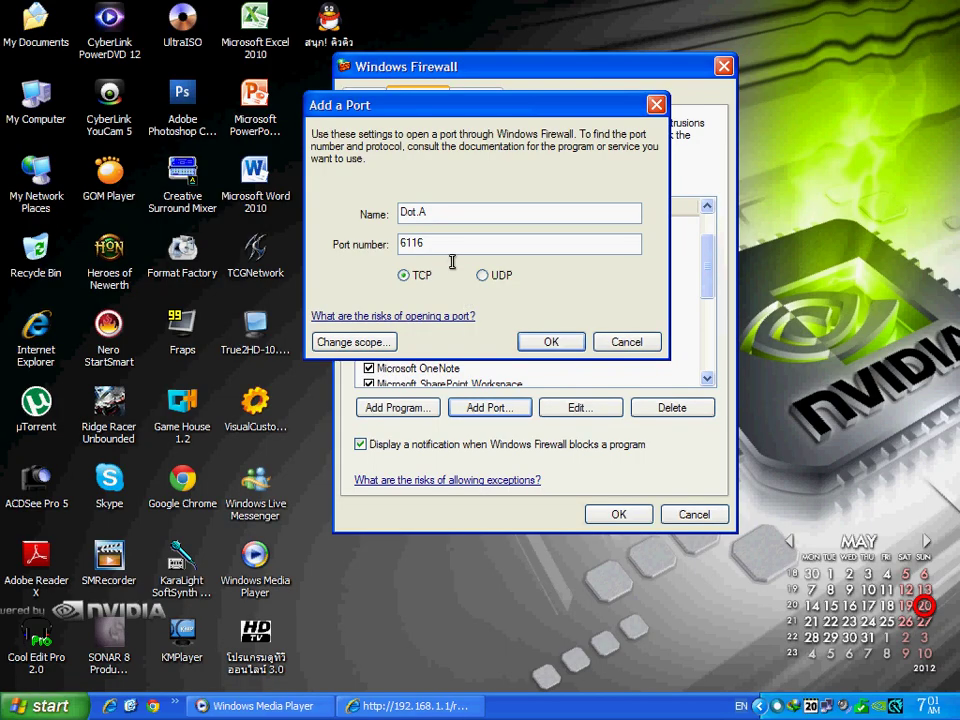
left_click(549, 343)
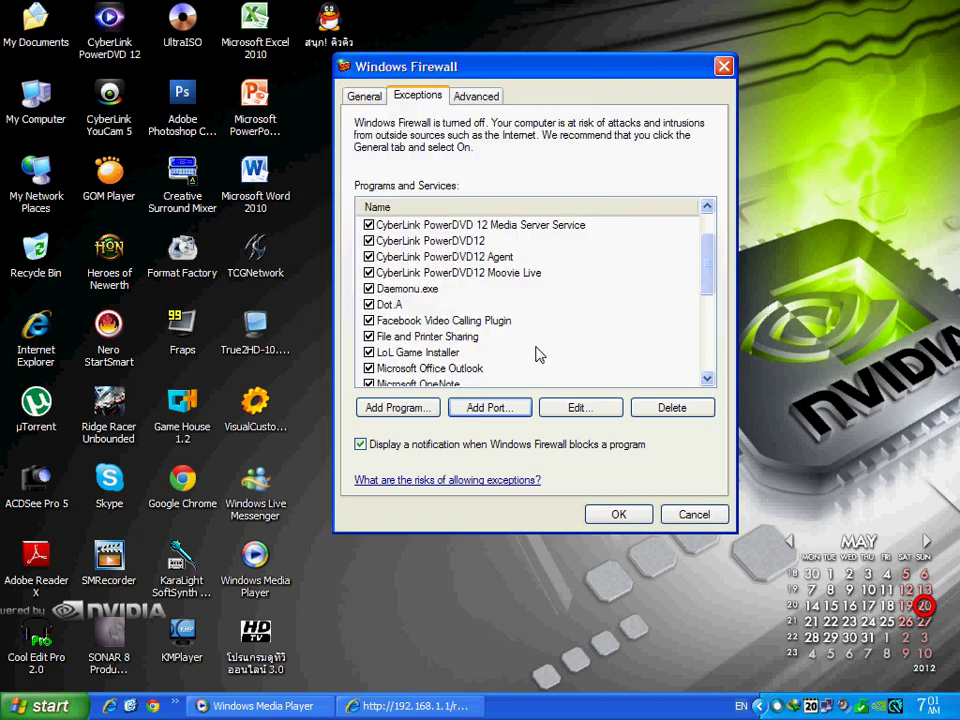
- Add a second firewall port exception named Dot.A for UDP port 6116
left_click(495, 407)
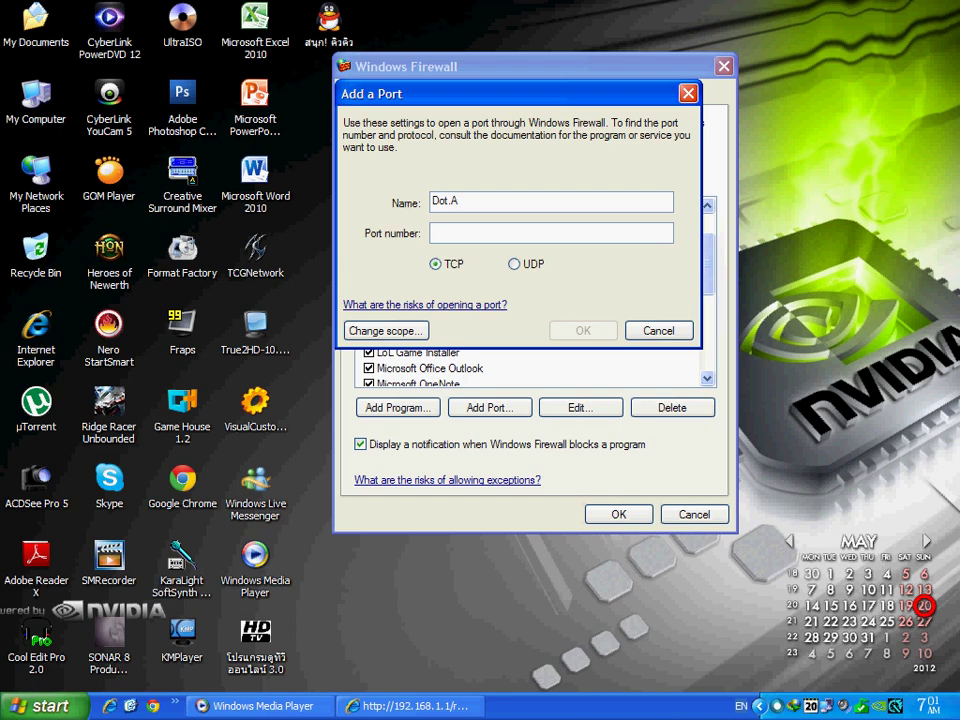
type("6116")
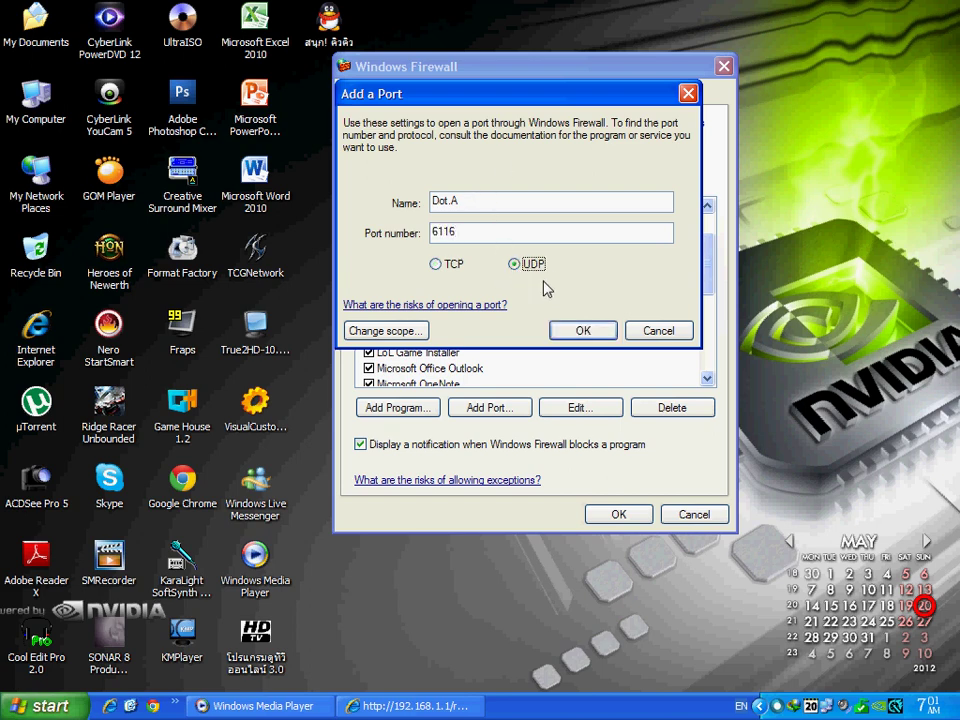
left_click(585, 330)
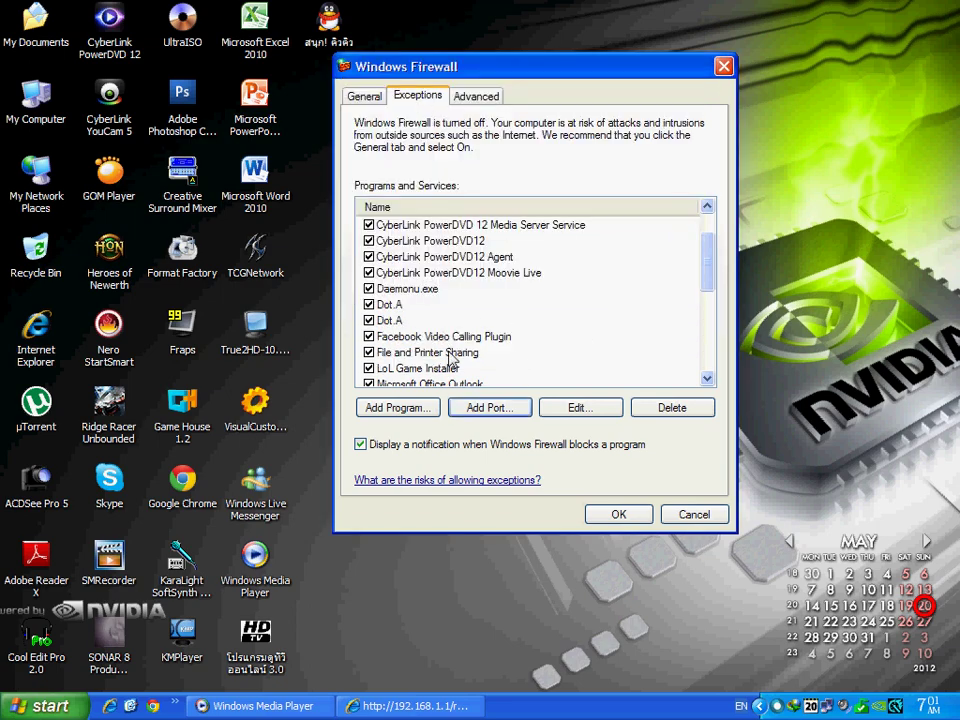
- Examine the existing Dot.A service's settings in the firewall's advanced Local Area Connection services
left_click(472, 97)
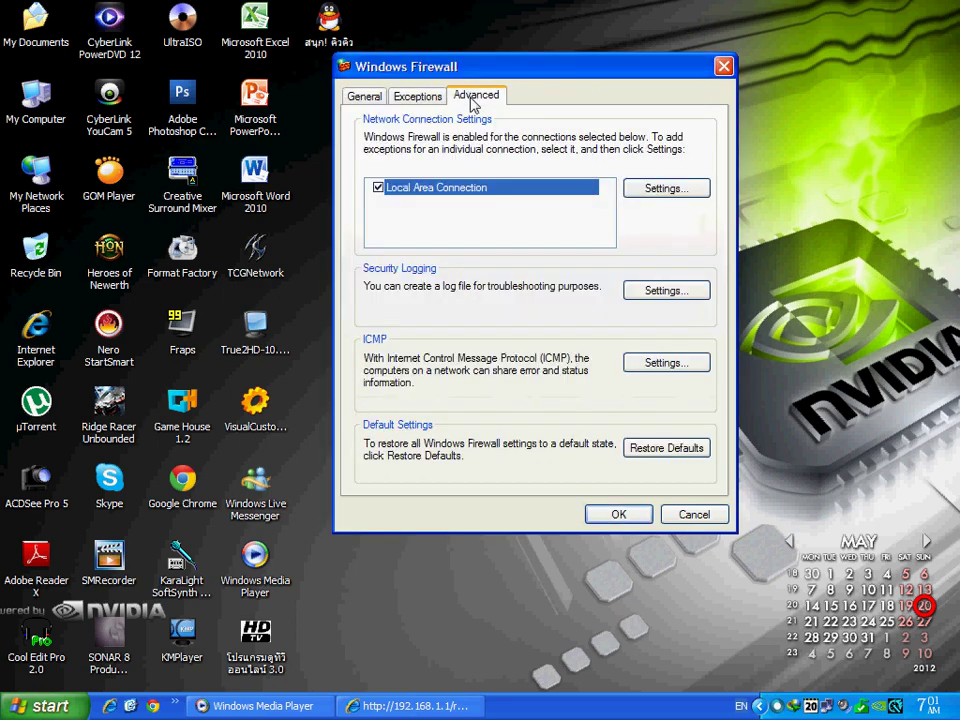
left_click(643, 190)
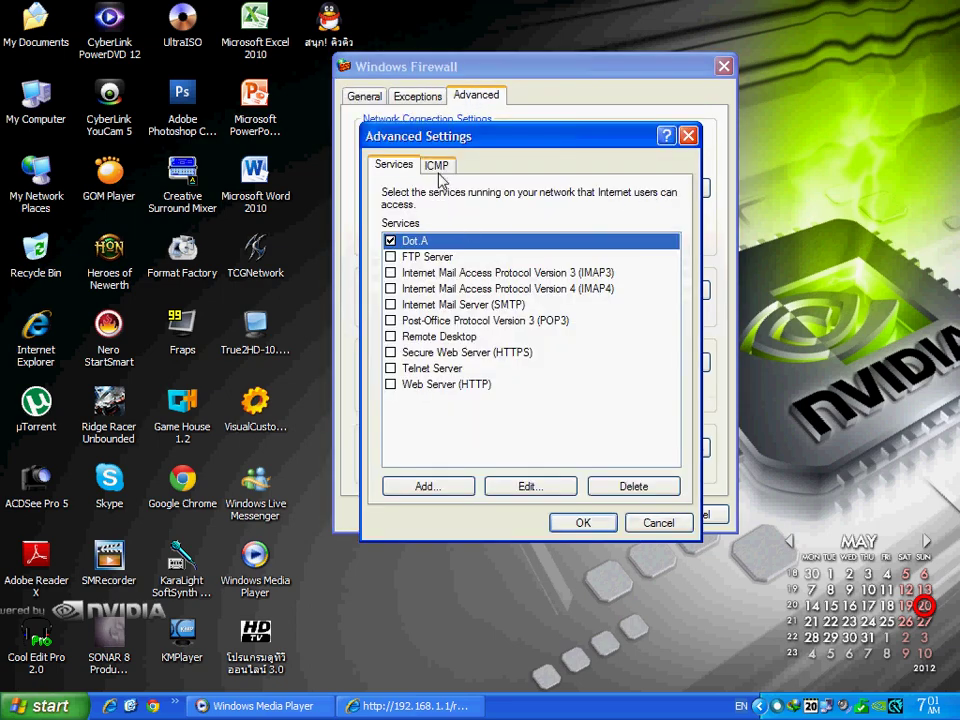
double_click(430, 241)
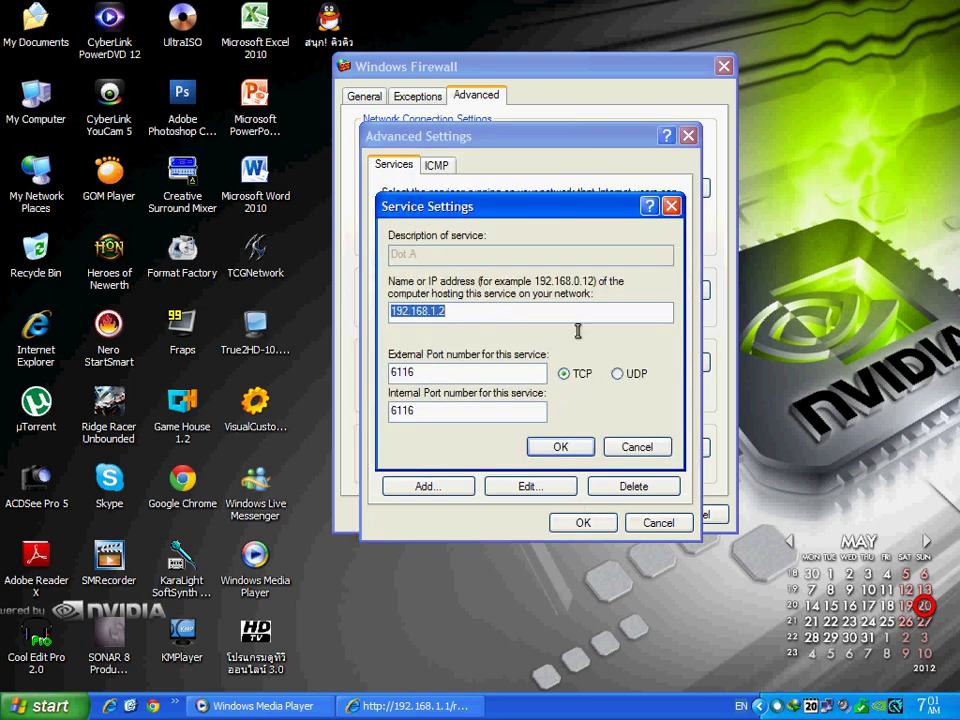
left_click(620, 452)
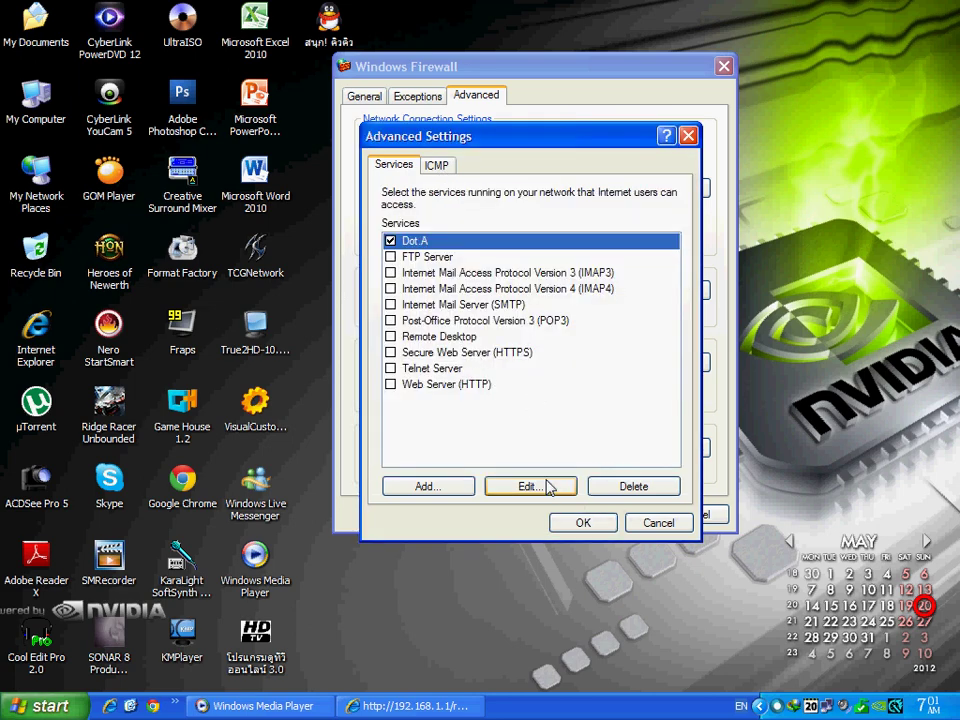
- Replace the Dot.A service with a new one for host 192.168.1.2, external and internal TCP port 6116, and reopen its settings
left_click(621, 487)
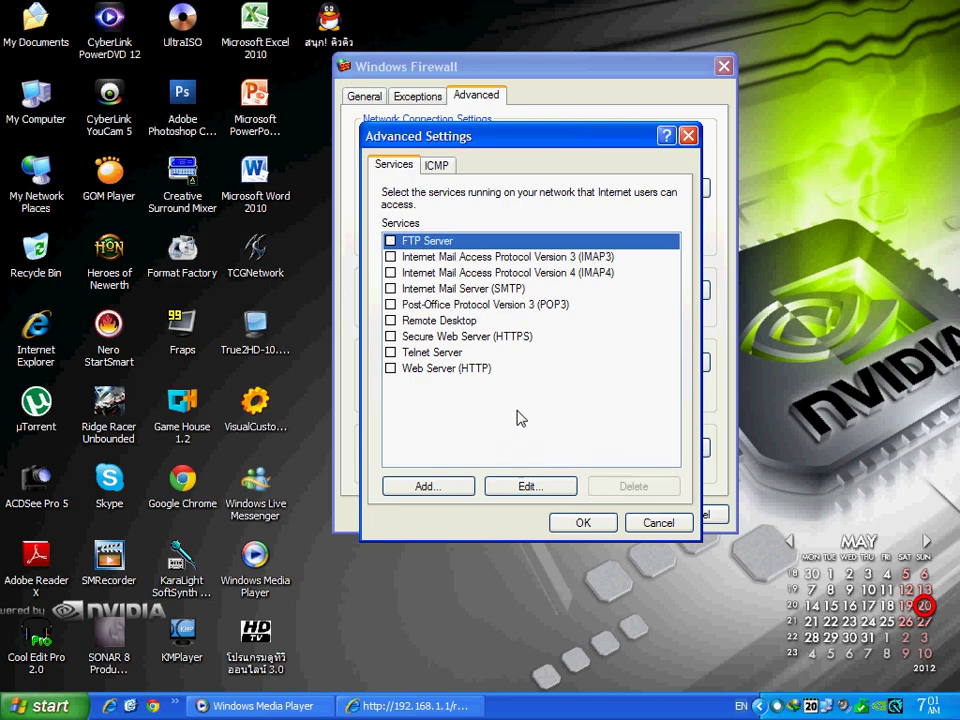
left_click(456, 490)
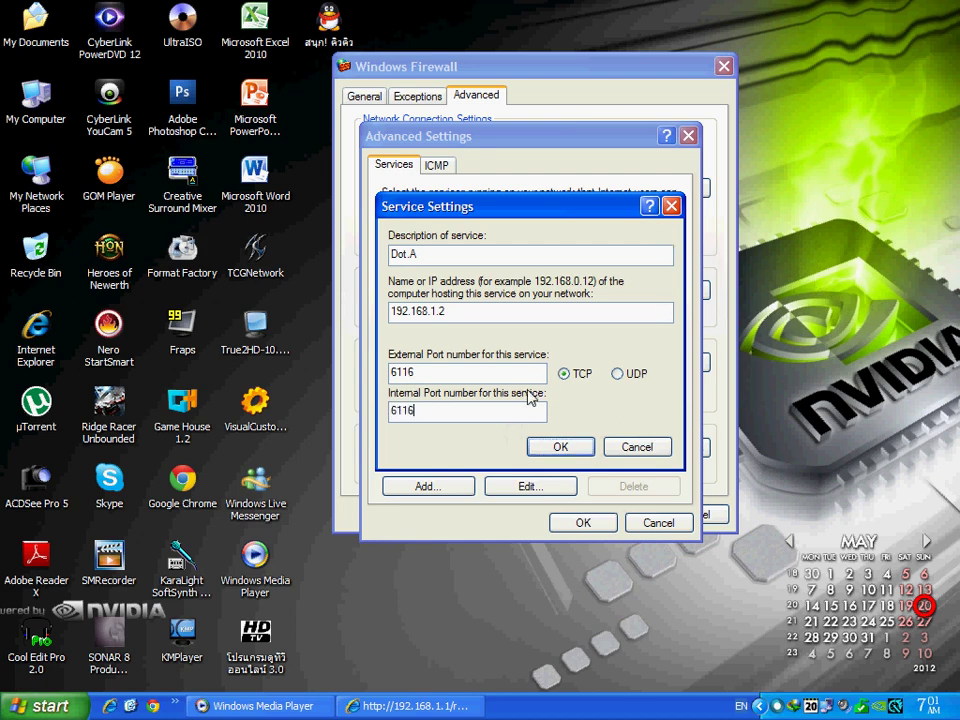
left_click(560, 447)
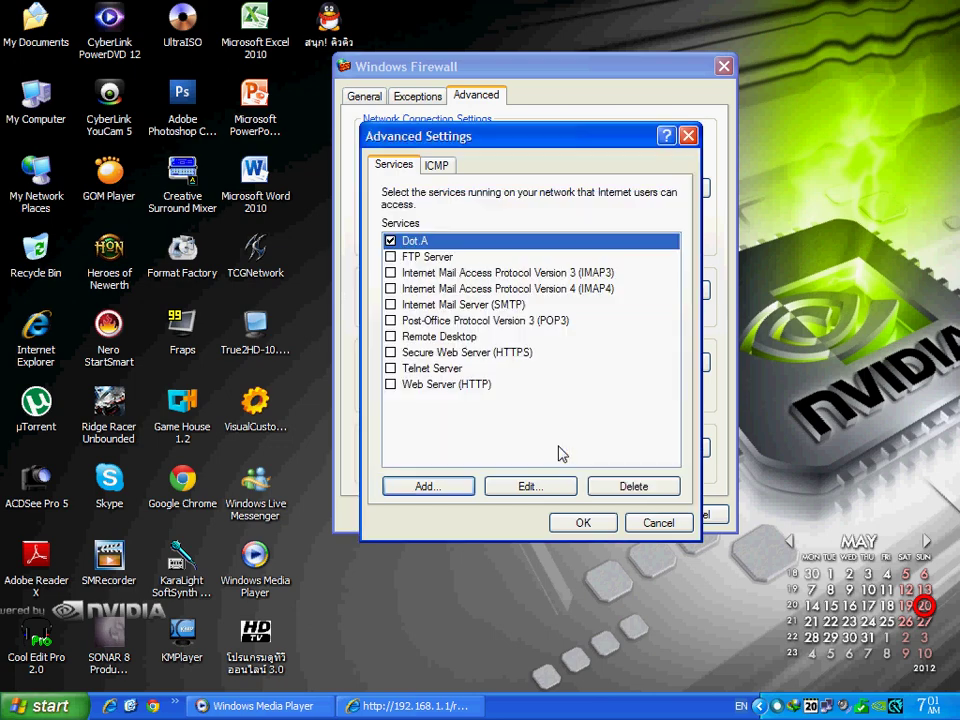
double_click(405, 241)
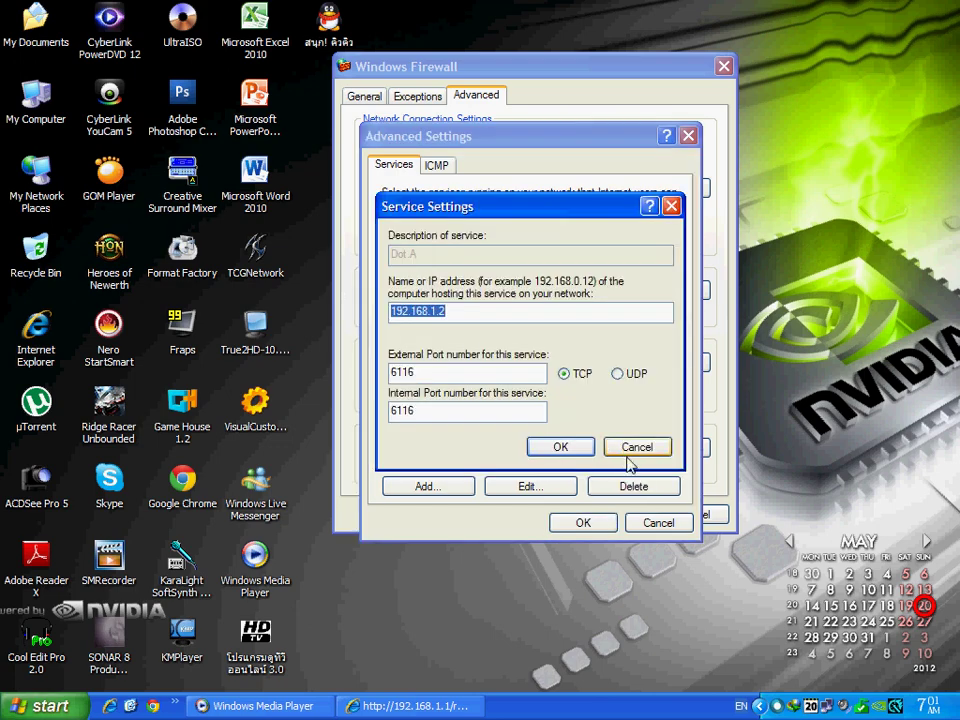
- Confirm the Dot.A service settings and apply all the Windows Firewall changes
left_click(560, 447)
left_click(582, 524)
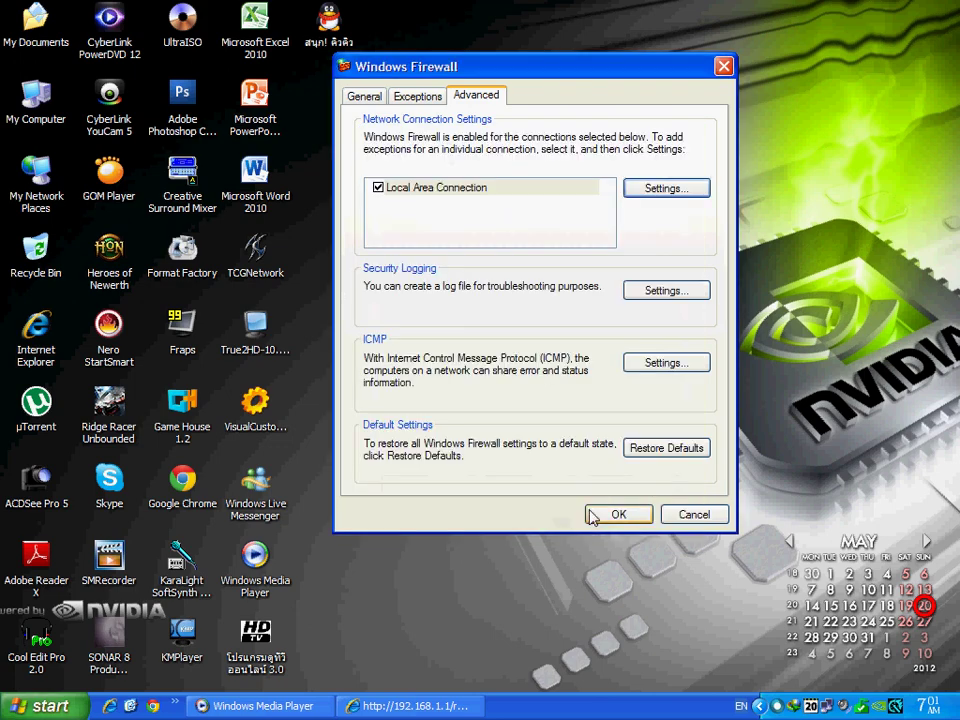
left_click(592, 515)
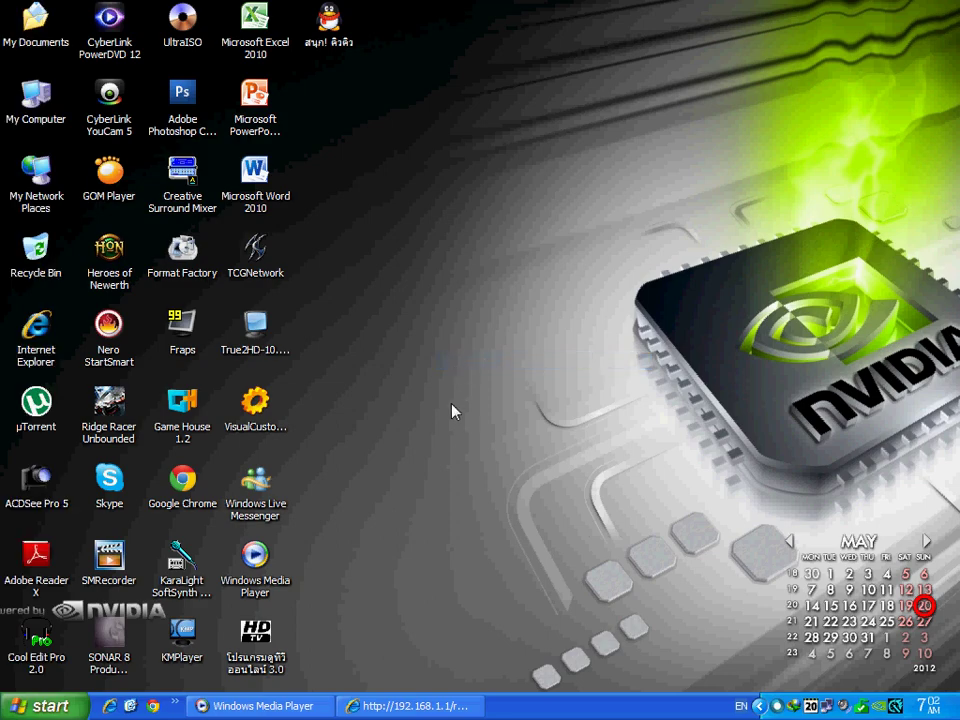
- Switch to TCGNetwork, log in with the saved account and join the Thailand DotA APEM Mode 009 channel
double_click(281, 248)
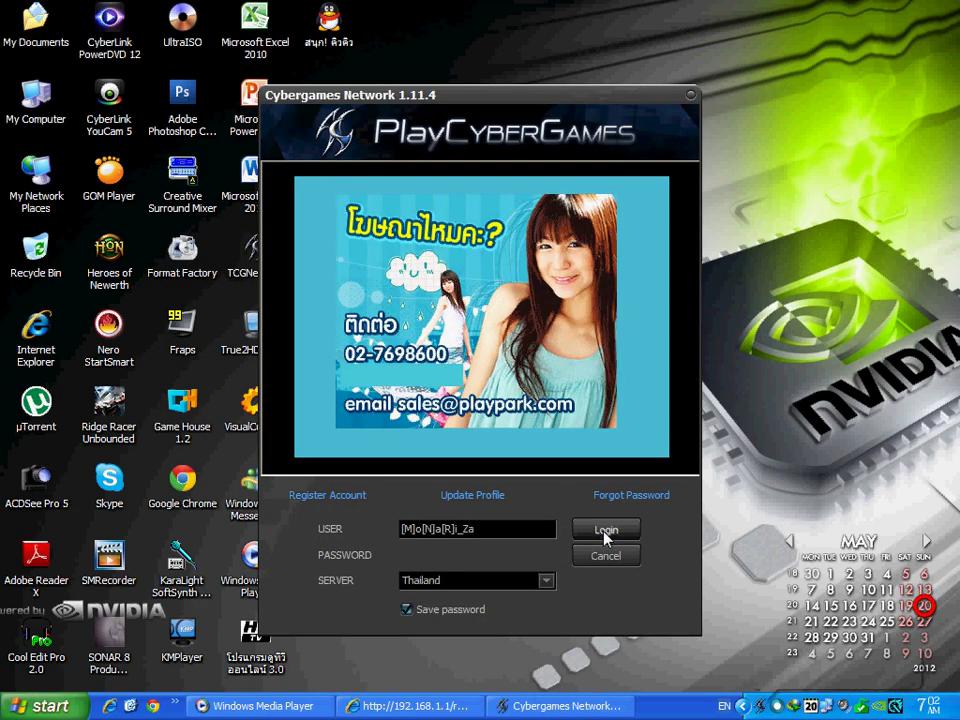
left_click(606, 531)
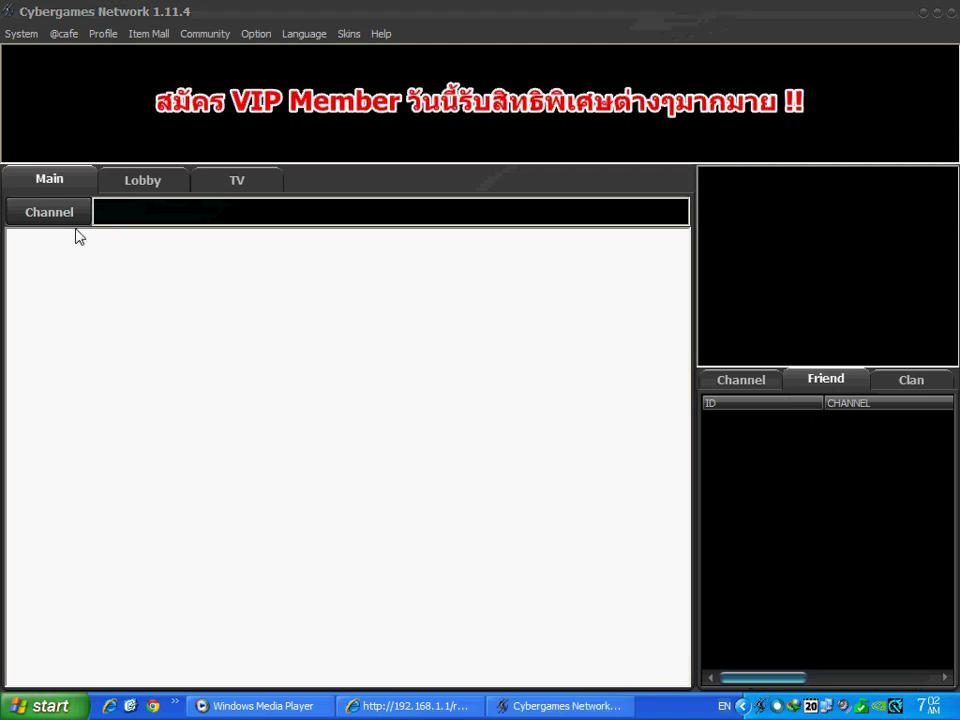
left_click(64, 214)
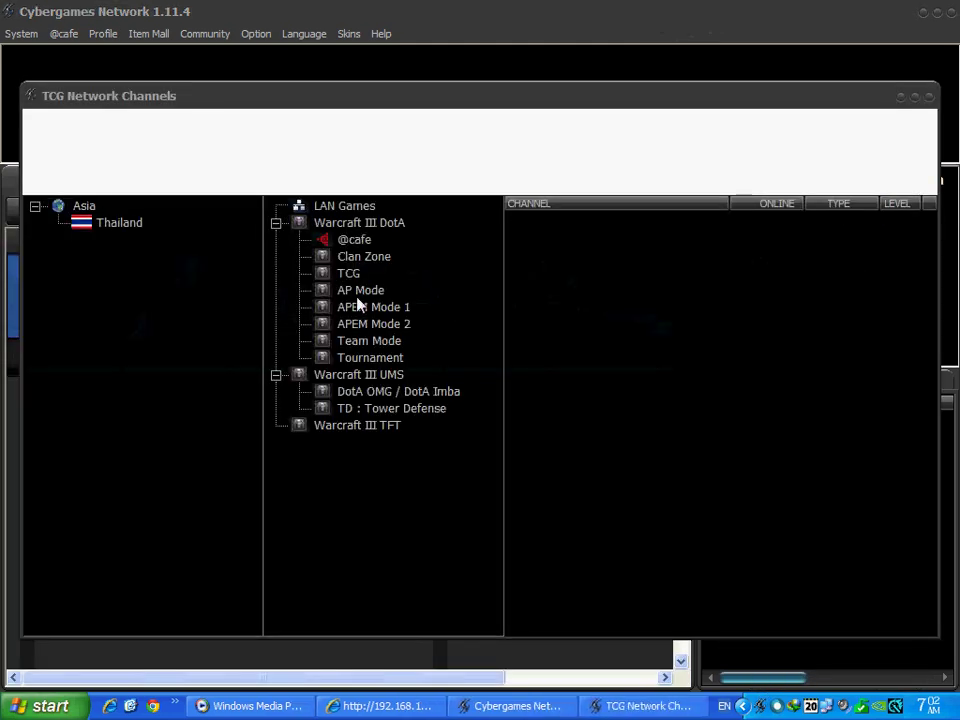
left_click(437, 309)
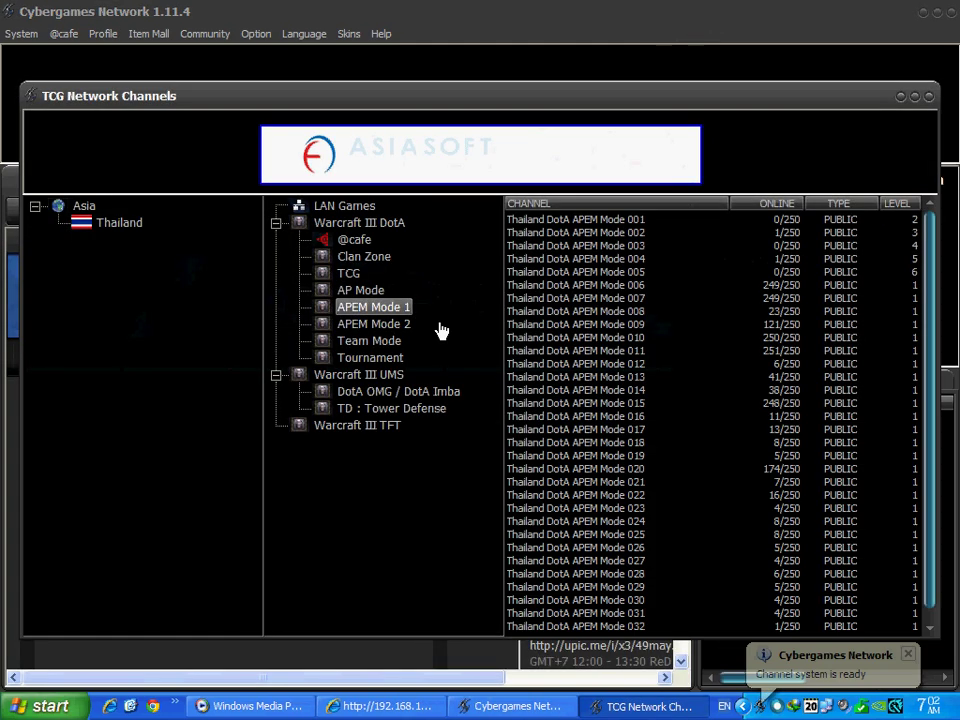
double_click(789, 325)
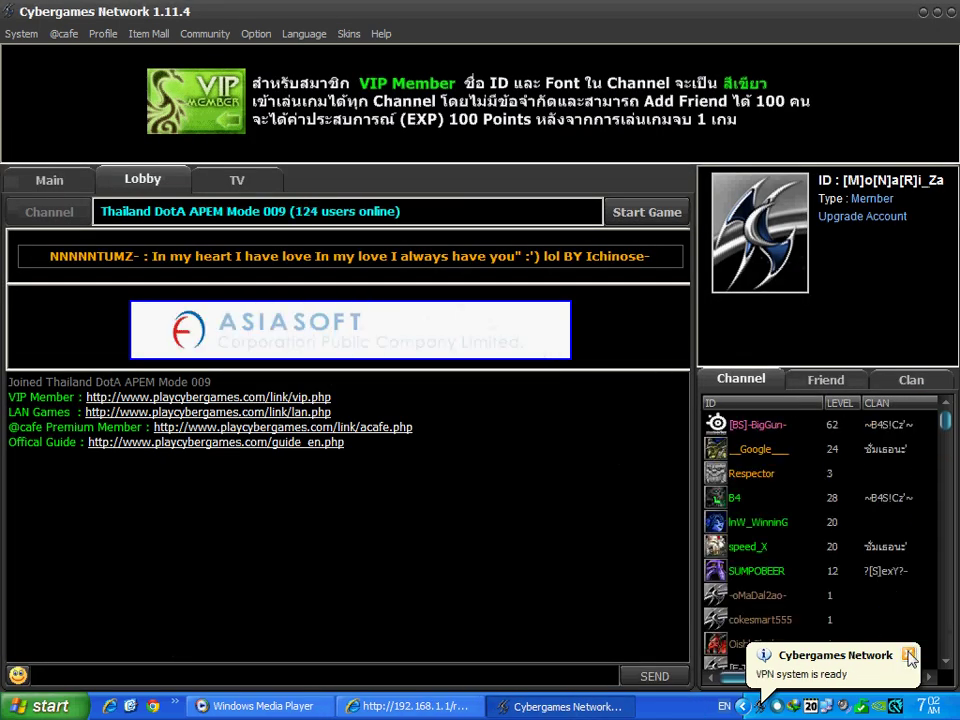
- Launch Warcraft III from the channel lobby and set its game port to 6116 in the gameplay options
left_click(648, 216)
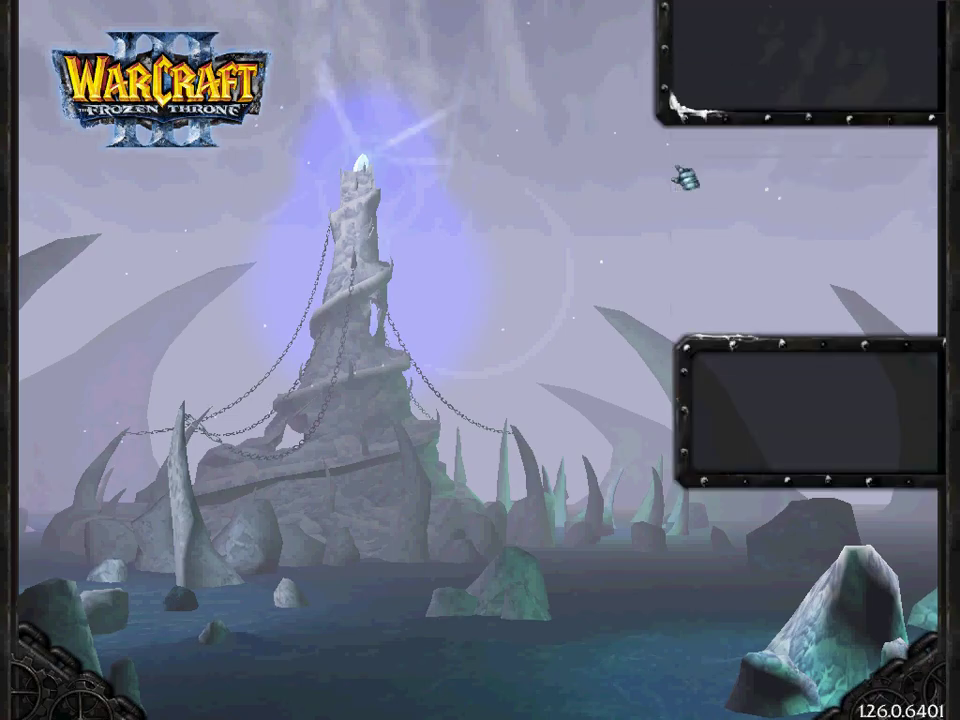
left_click(810, 388)
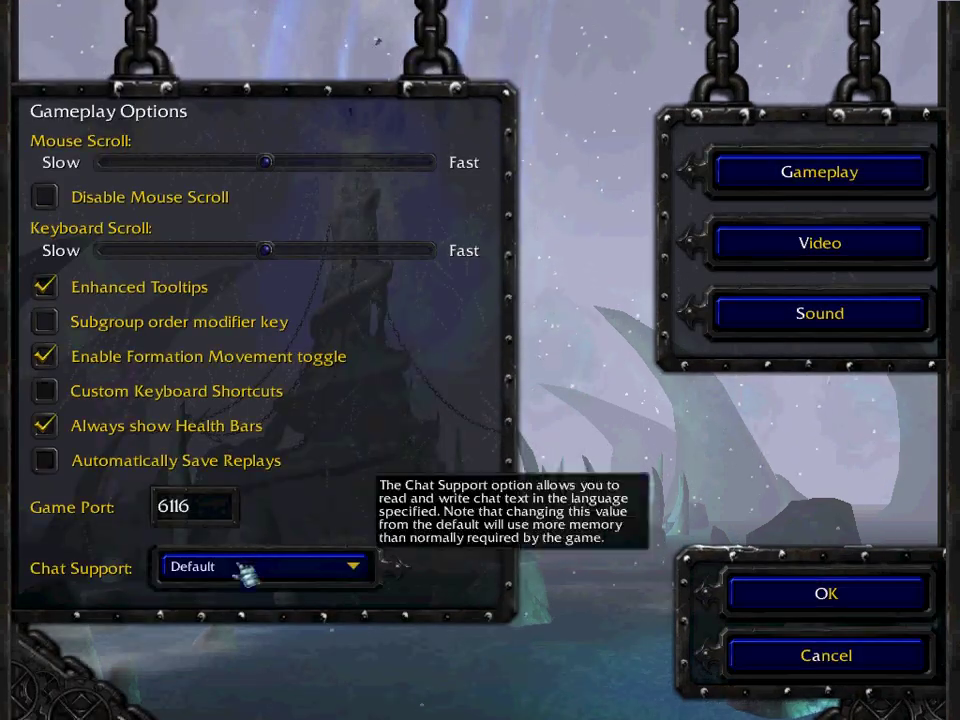
left_click_drag(212, 510, 152, 510)
type("6116")
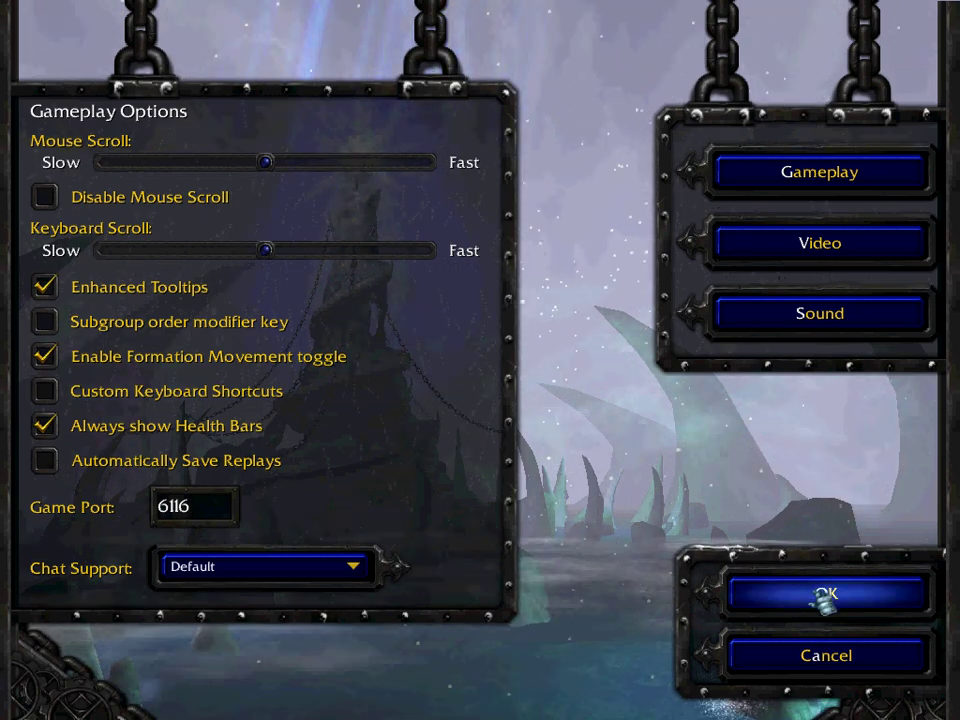
left_click(822, 598)
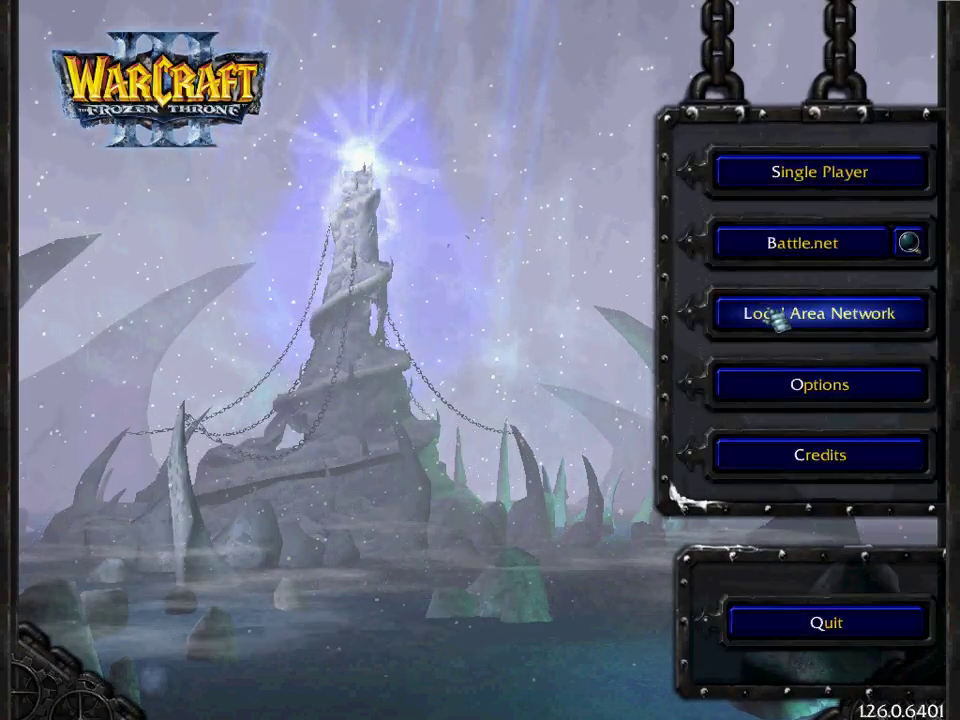
- Create a Local Area Network game using the DotA v6.74c map
left_click(775, 318)
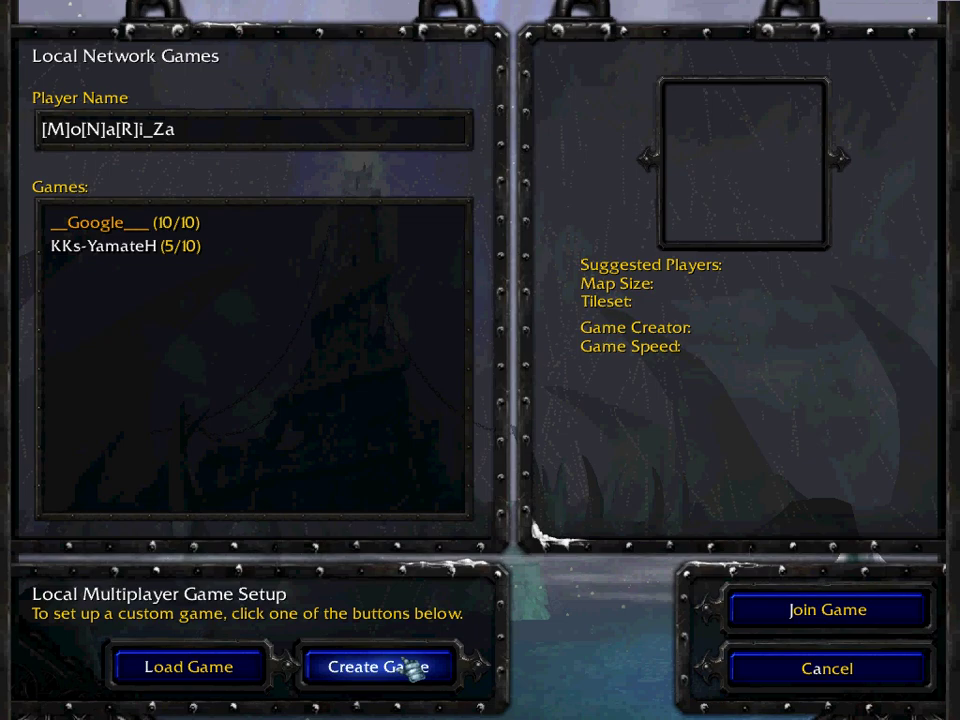
left_click(405, 668)
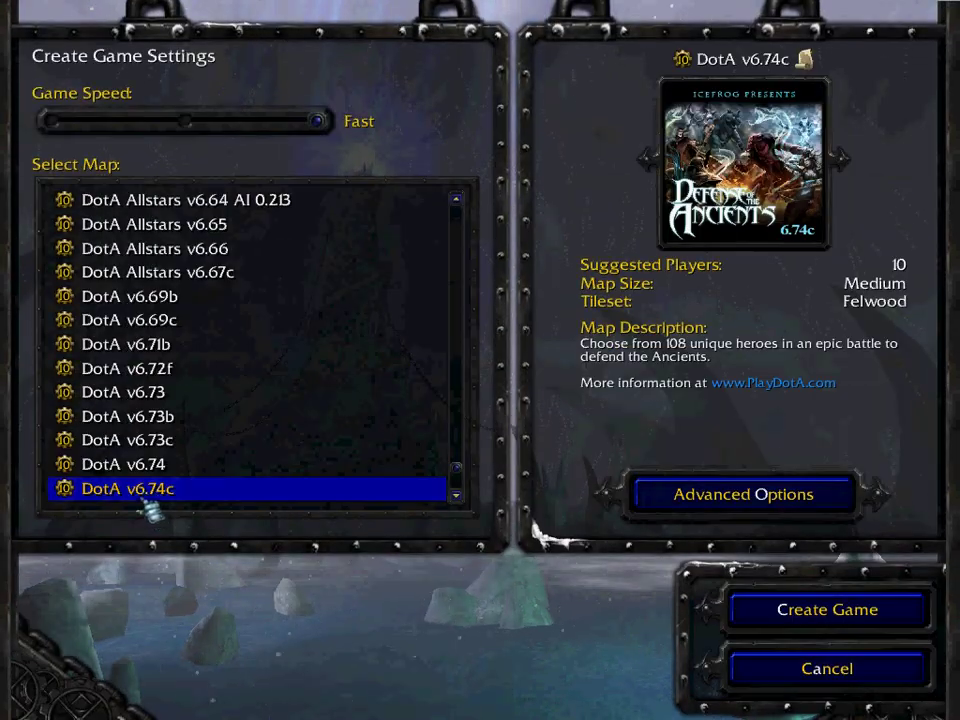
key("Return")
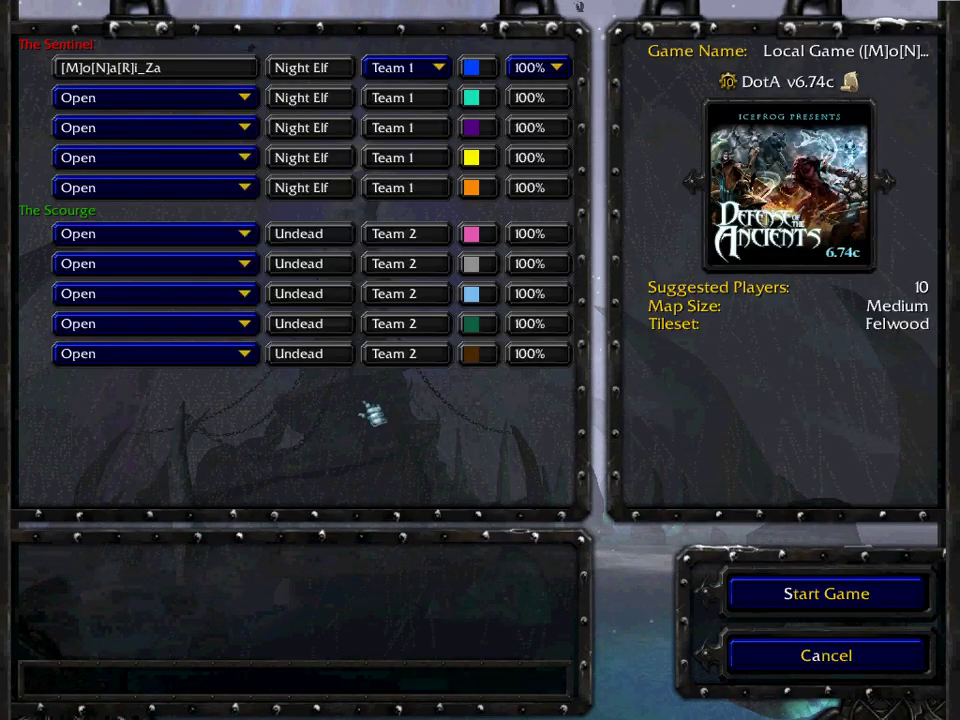
type("-ape")
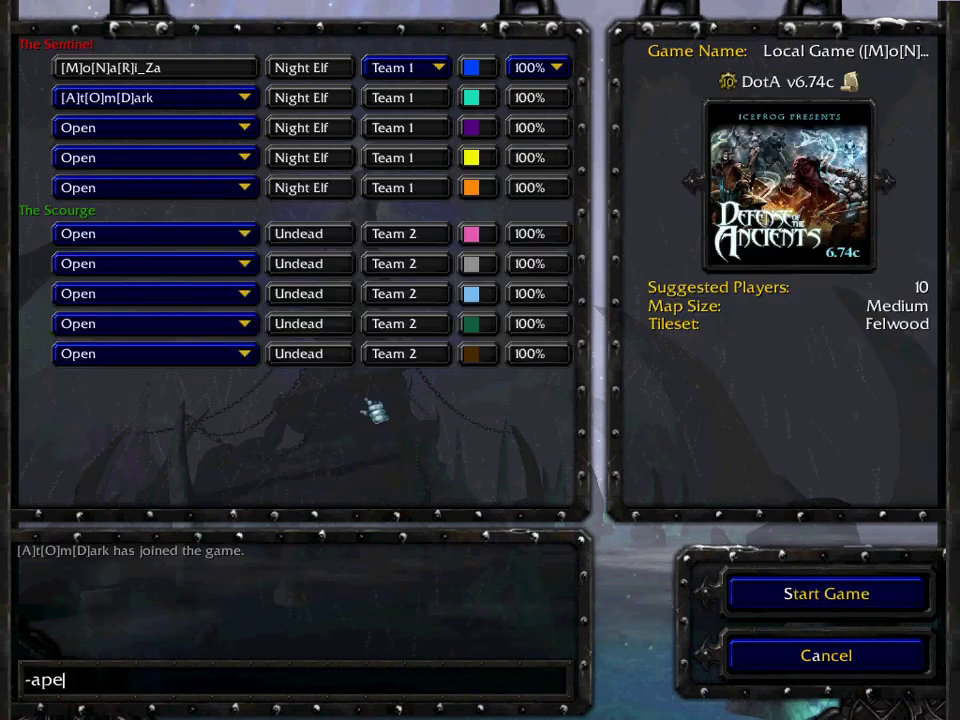
type("mnrso")
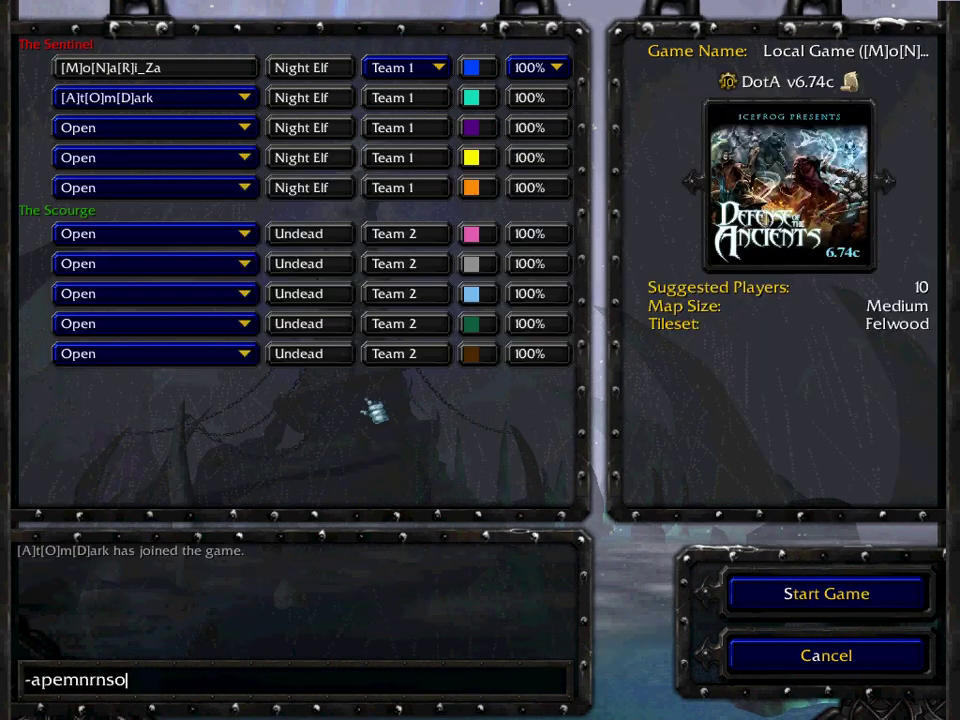
type("i")
key("ctrl+a")
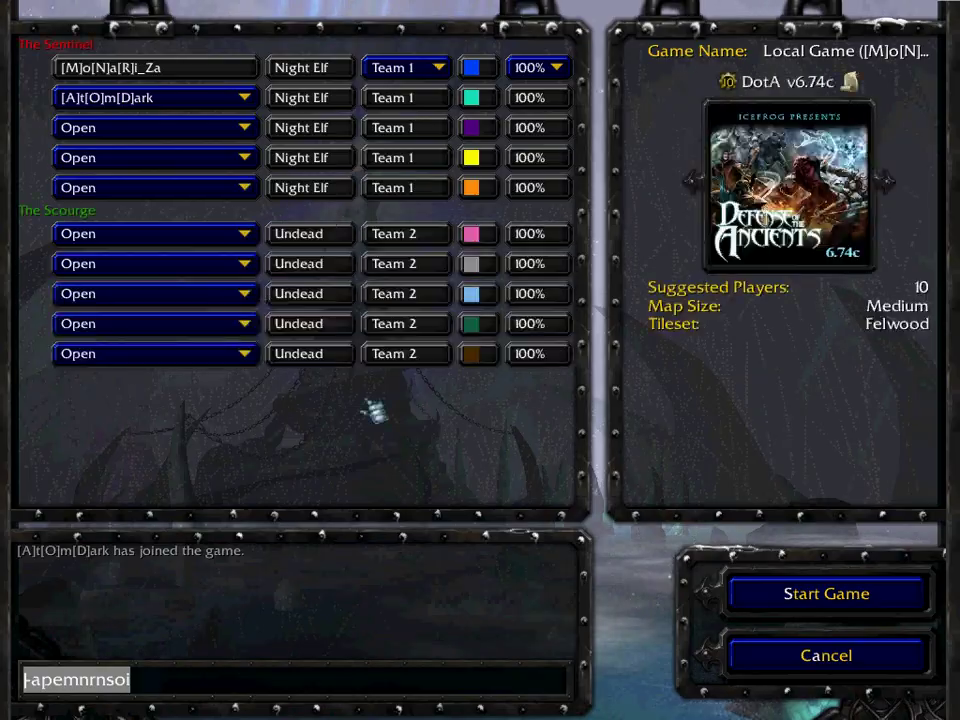
key("BackSpace")
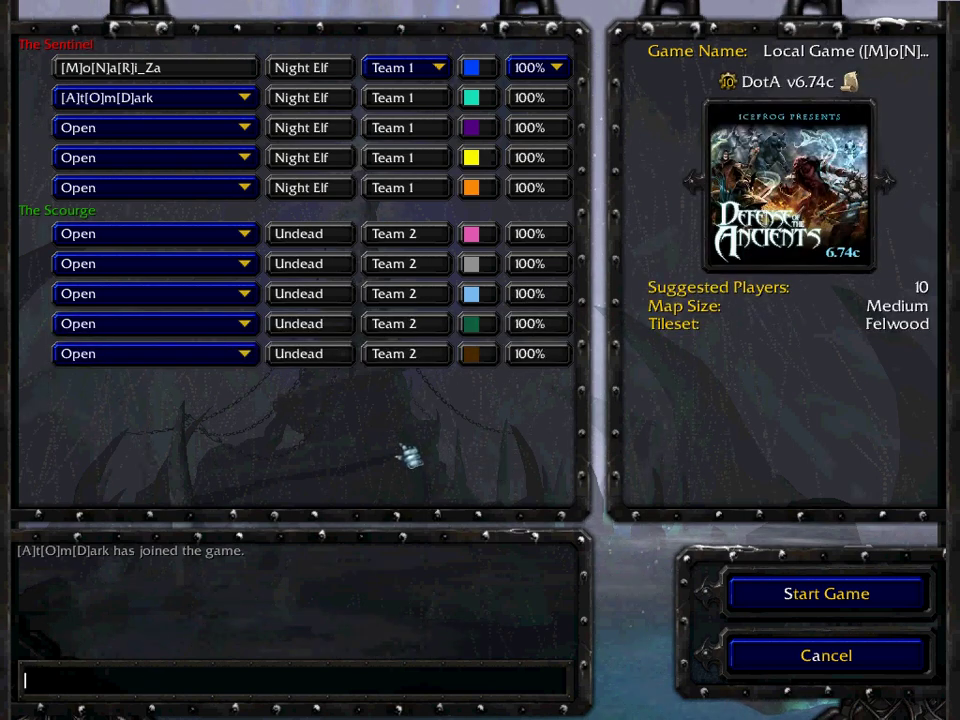
- Quit Warcraft III from the hosted game's lobby and exit Cybergames Network
key("s")
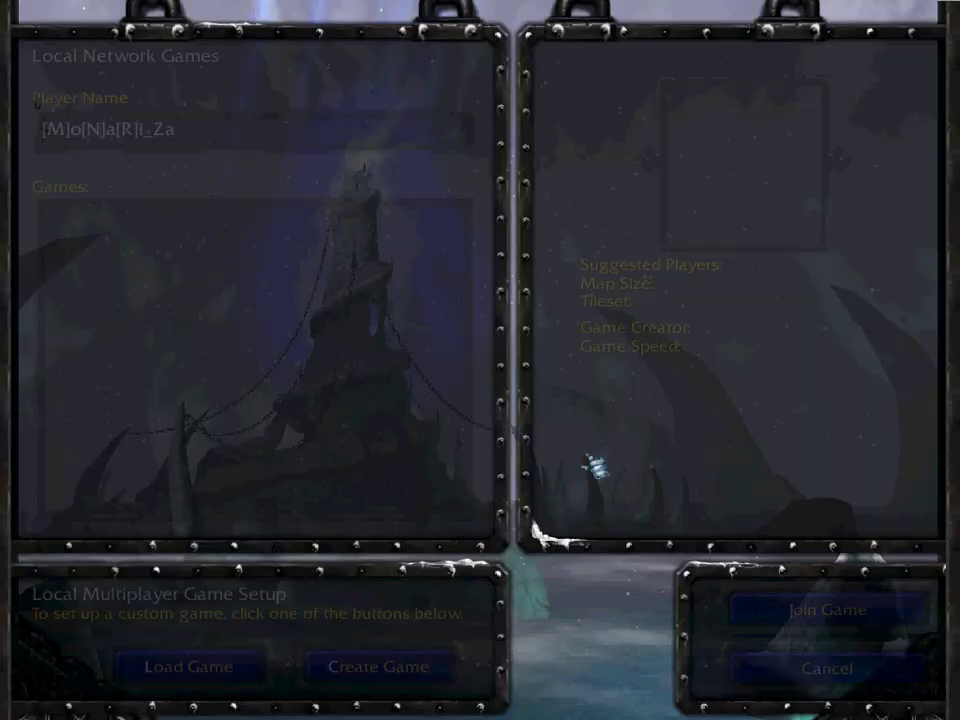
left_click(810, 669)
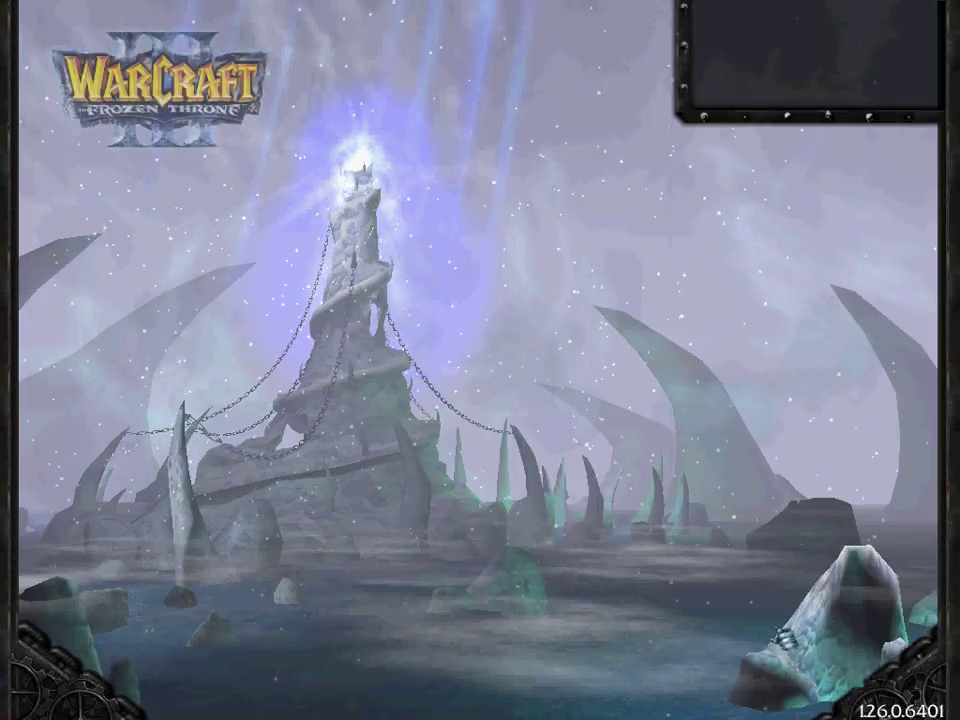
left_click(831, 624)
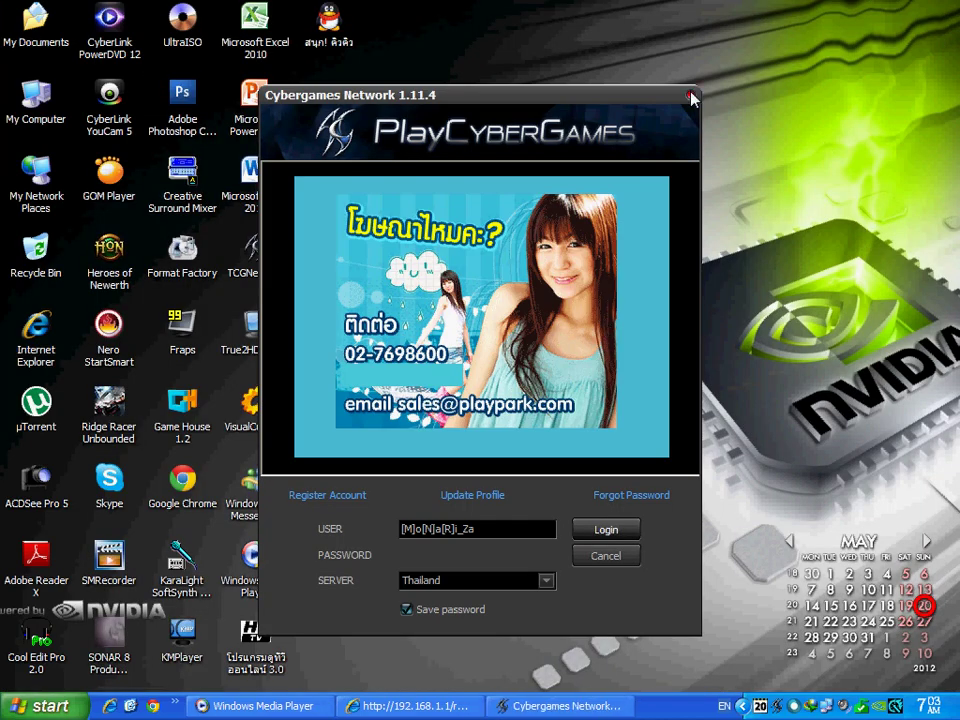
left_click(690, 95)
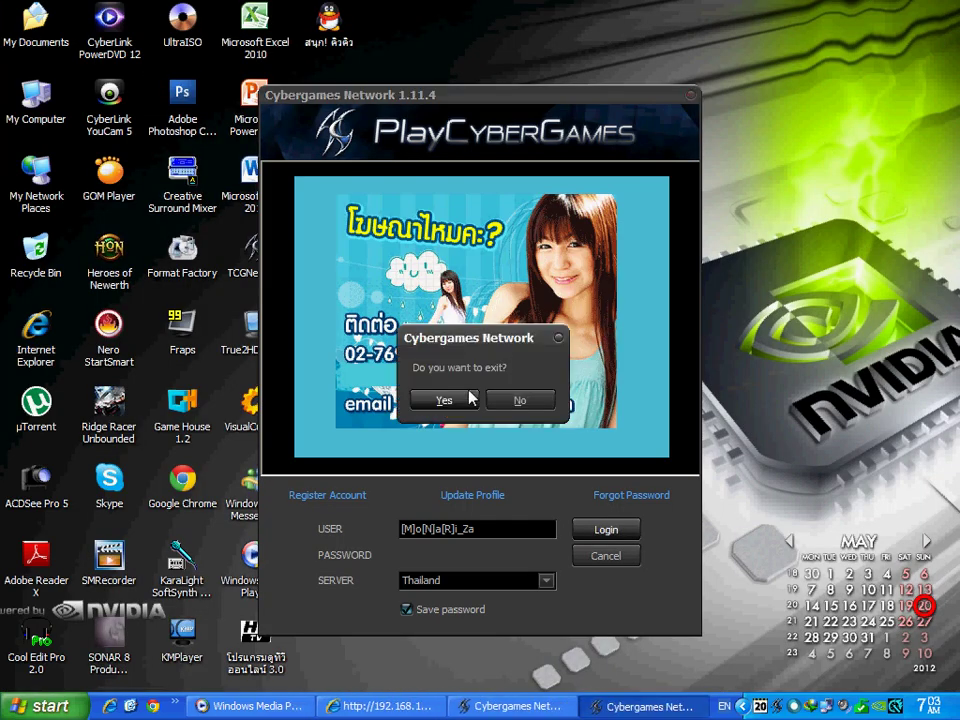